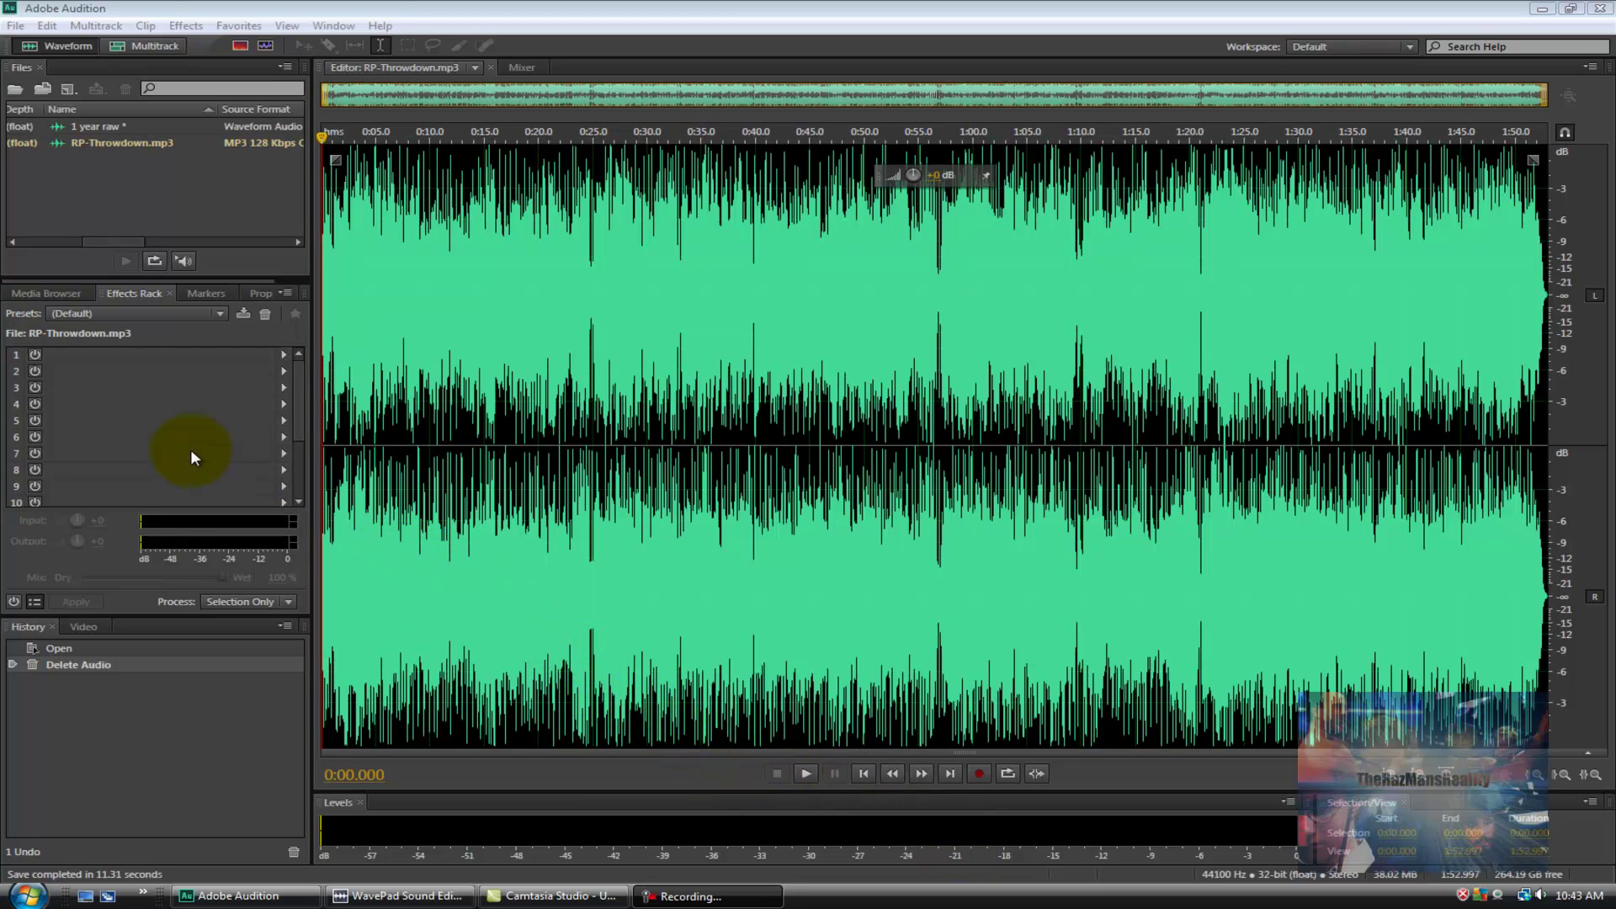
Step: Insert the '1 year raw' recording into a new multitrack session
right_click(92, 135)
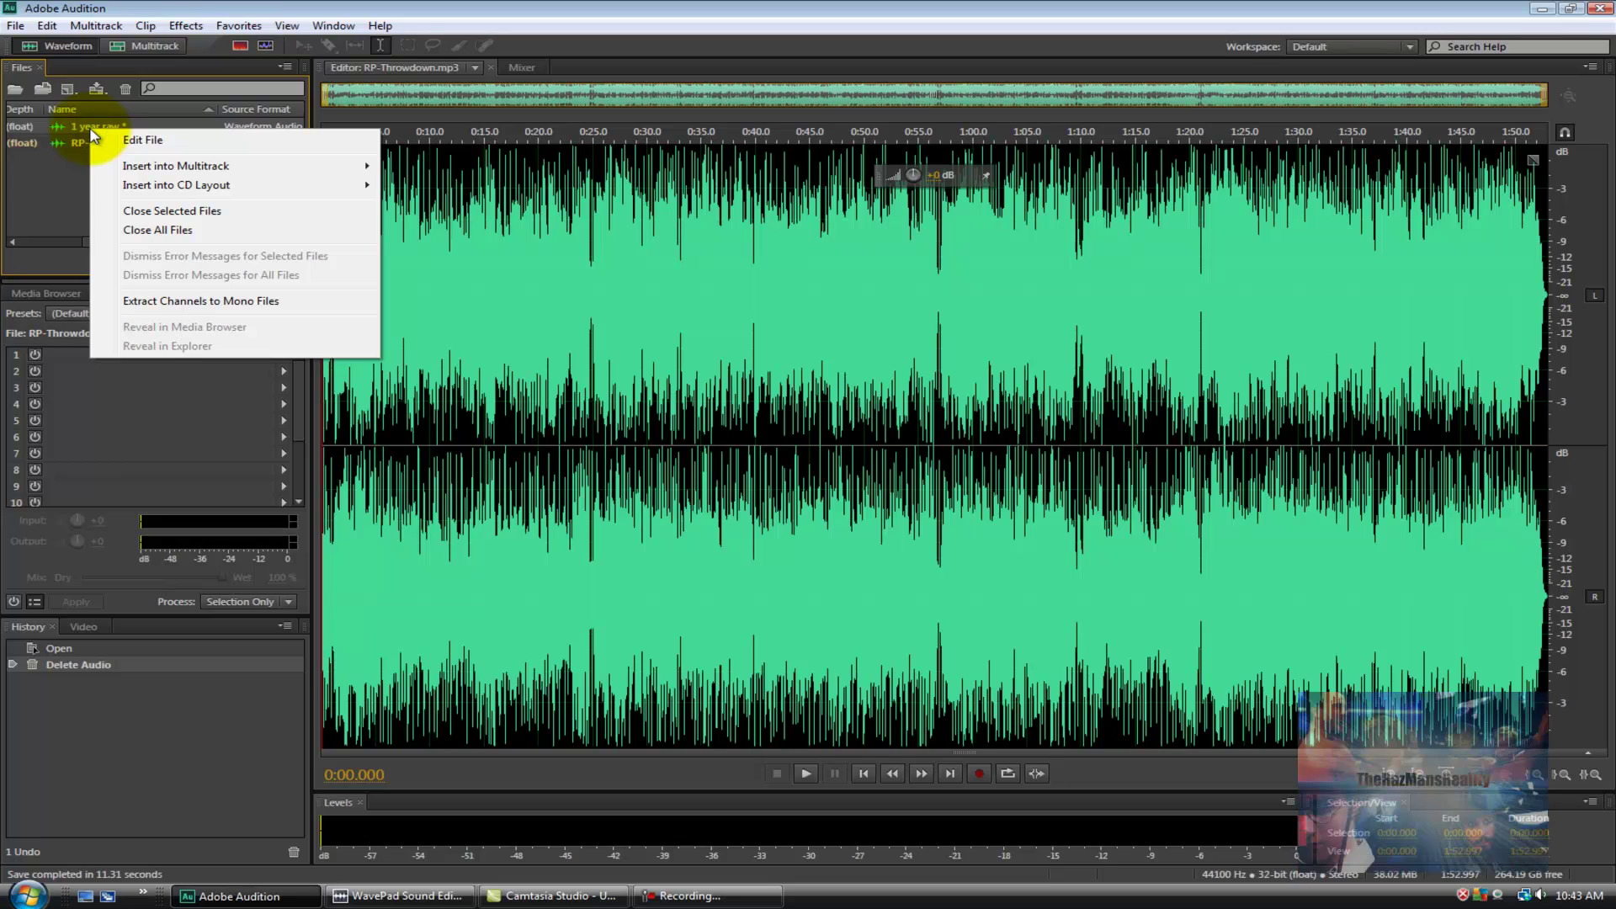
mouse_move(137, 167)
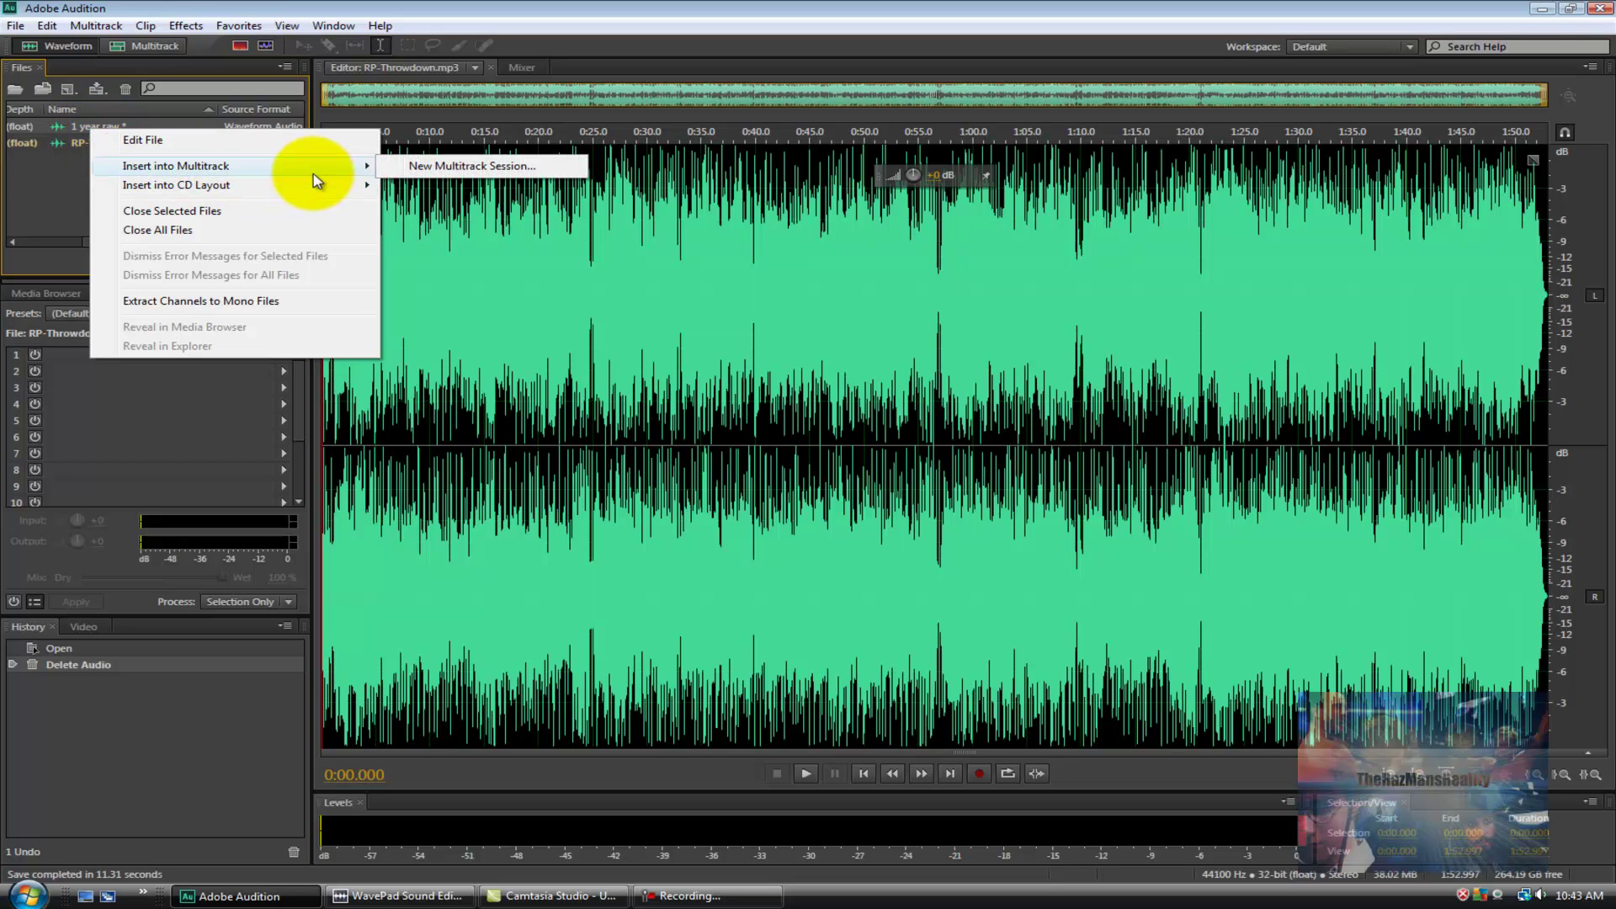
left_click(392, 170)
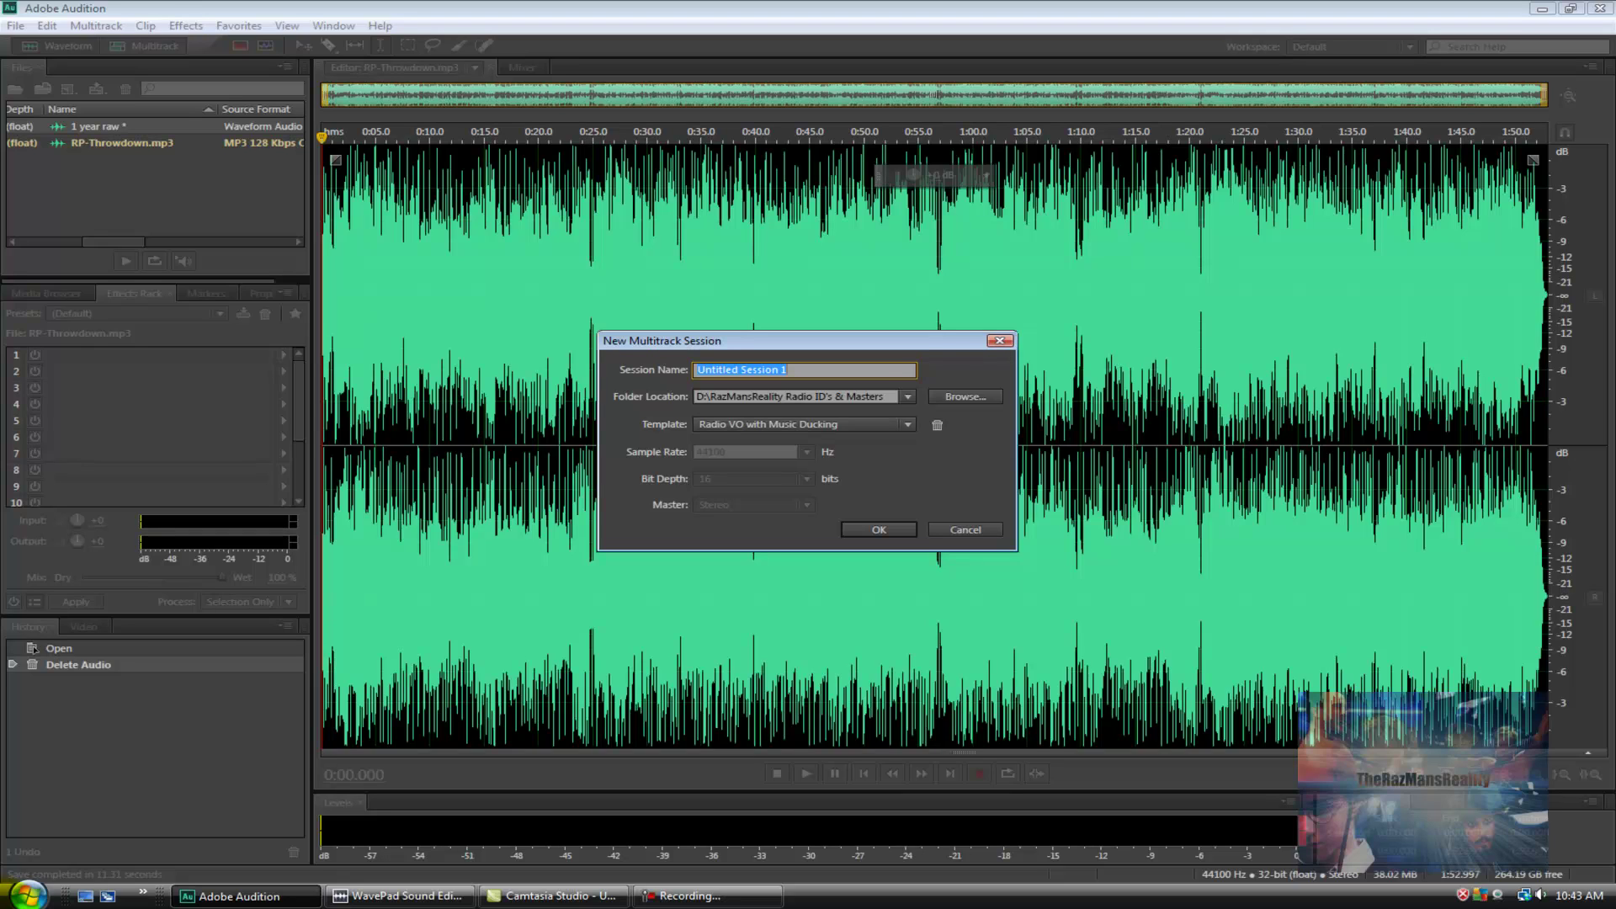
Step: Name the session '1 year RMR ID me', keep the Radio VO with Music Ducking template, and create it
key("BackSpace")
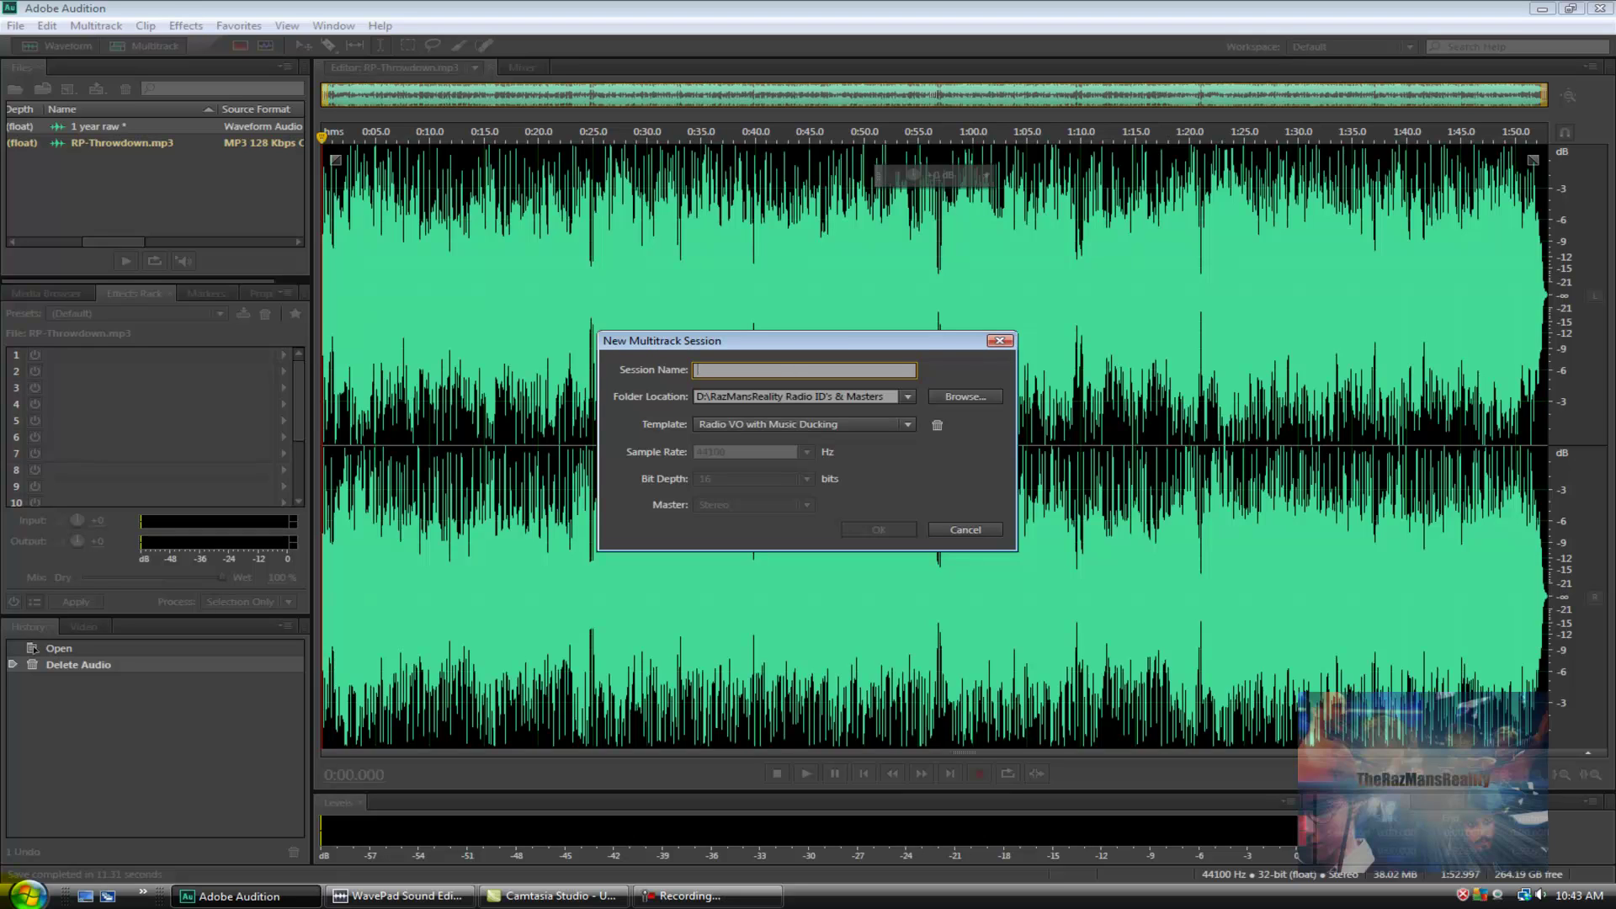
type("1 year")
type("RMR ID me")
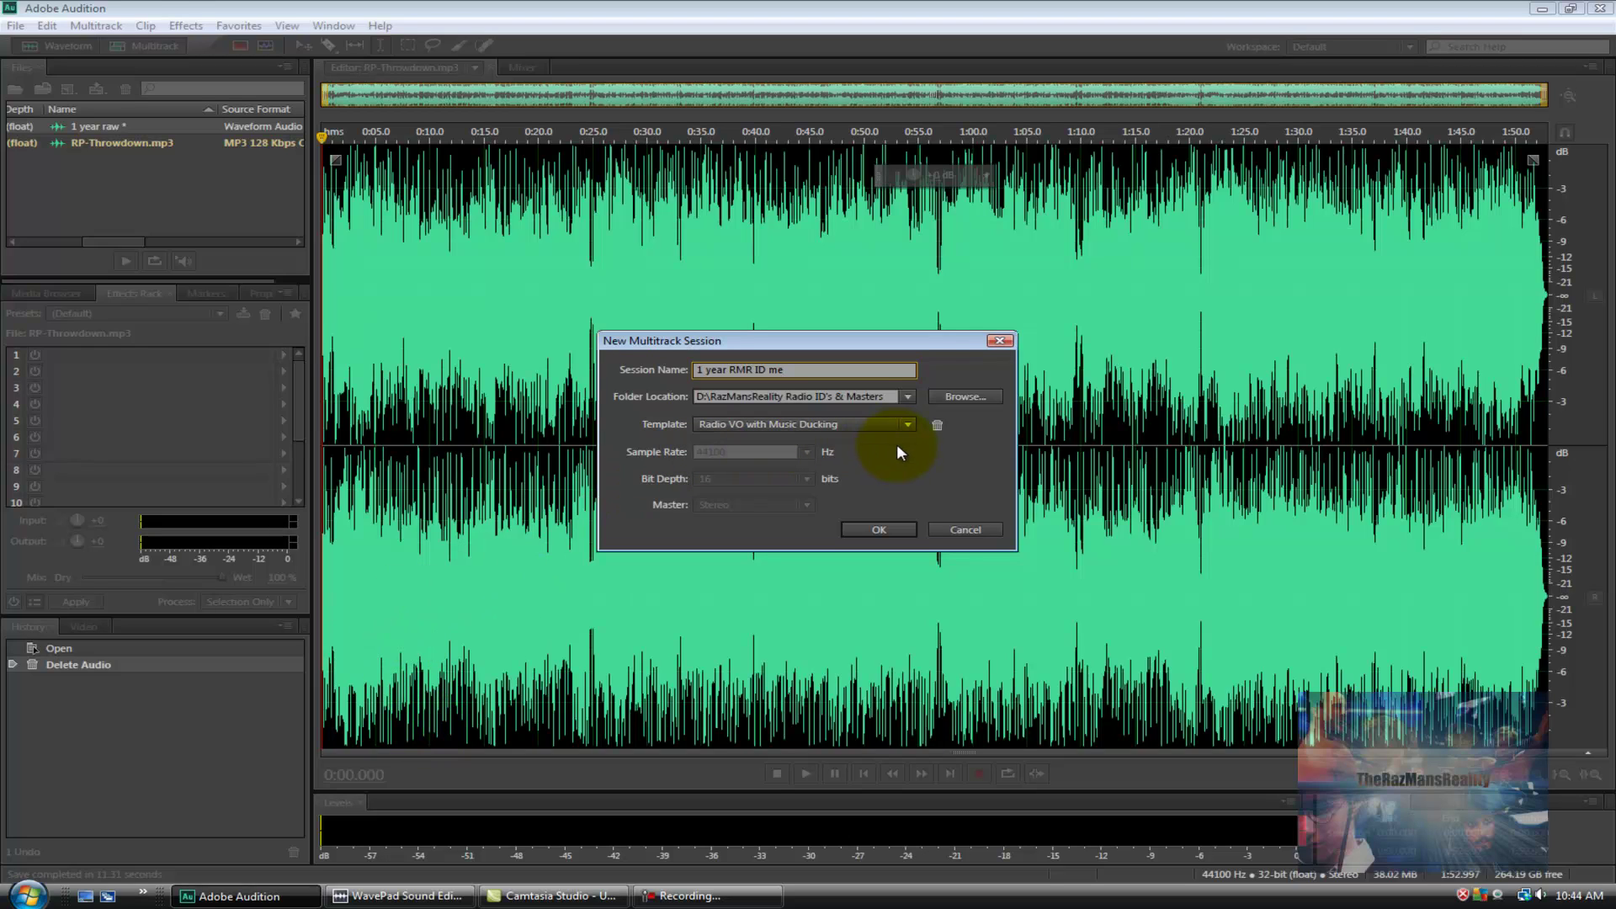
left_click(908, 425)
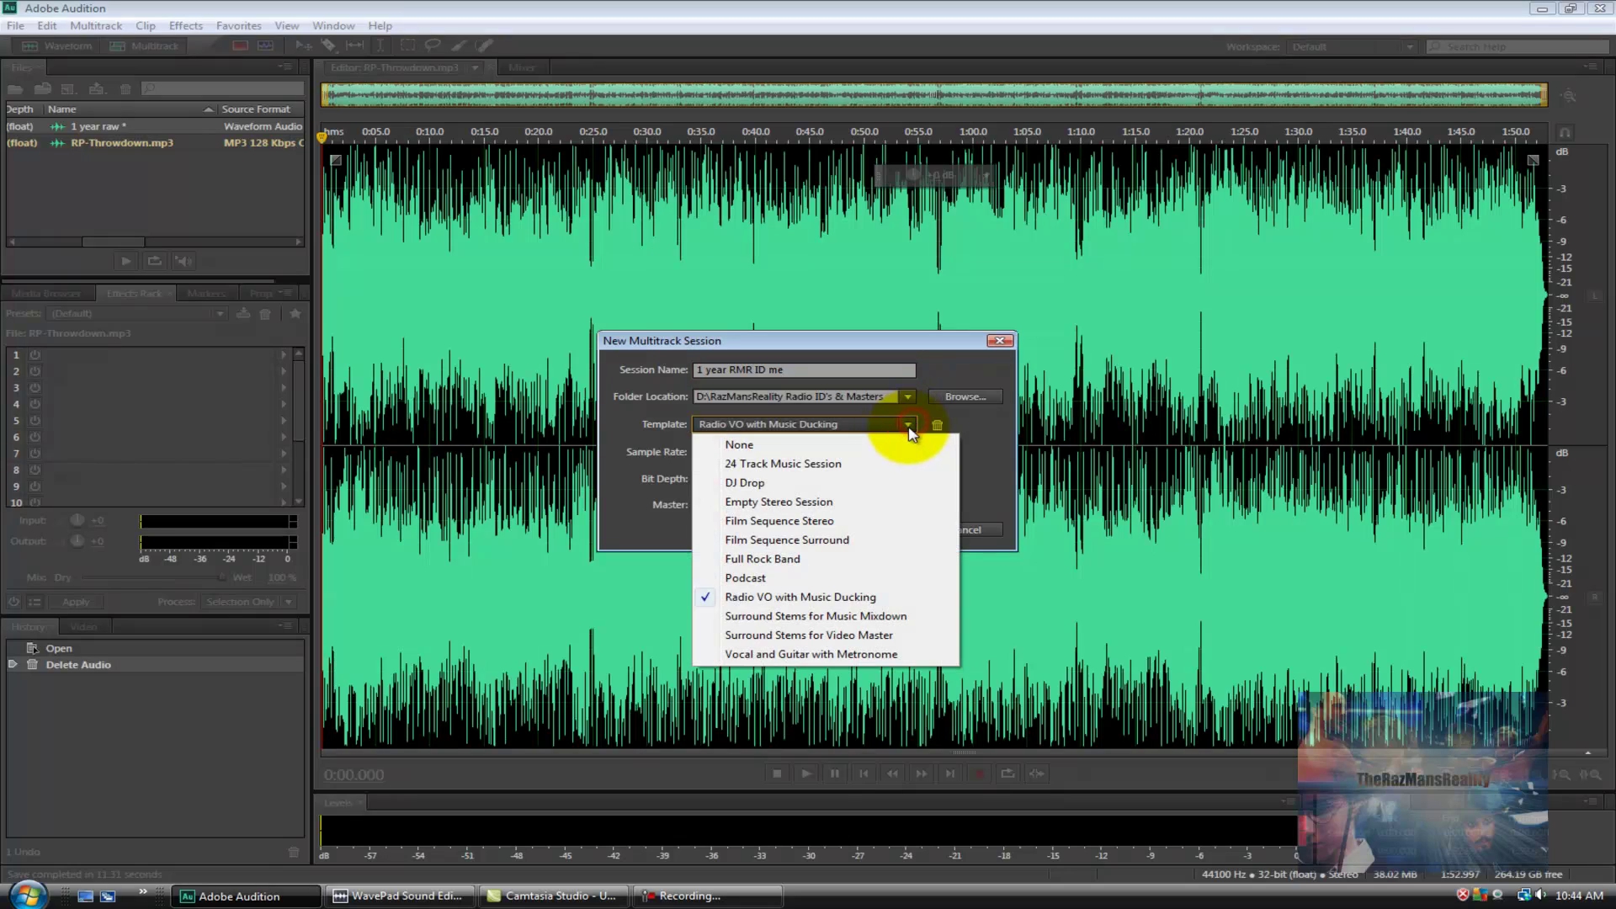
left_click(976, 432)
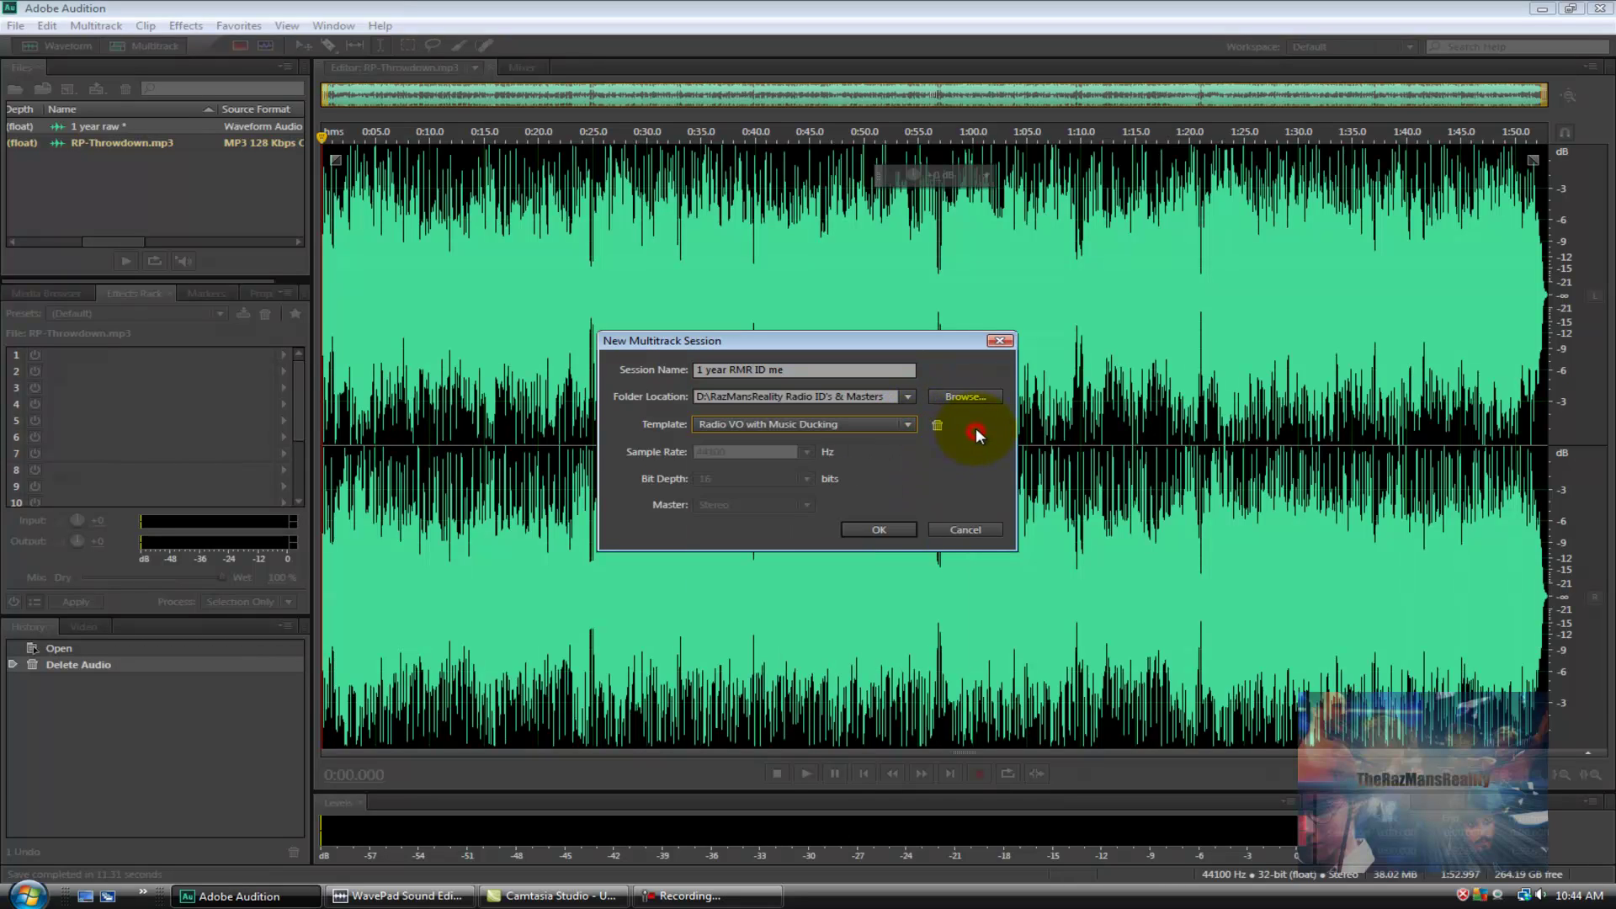
left_click(867, 530)
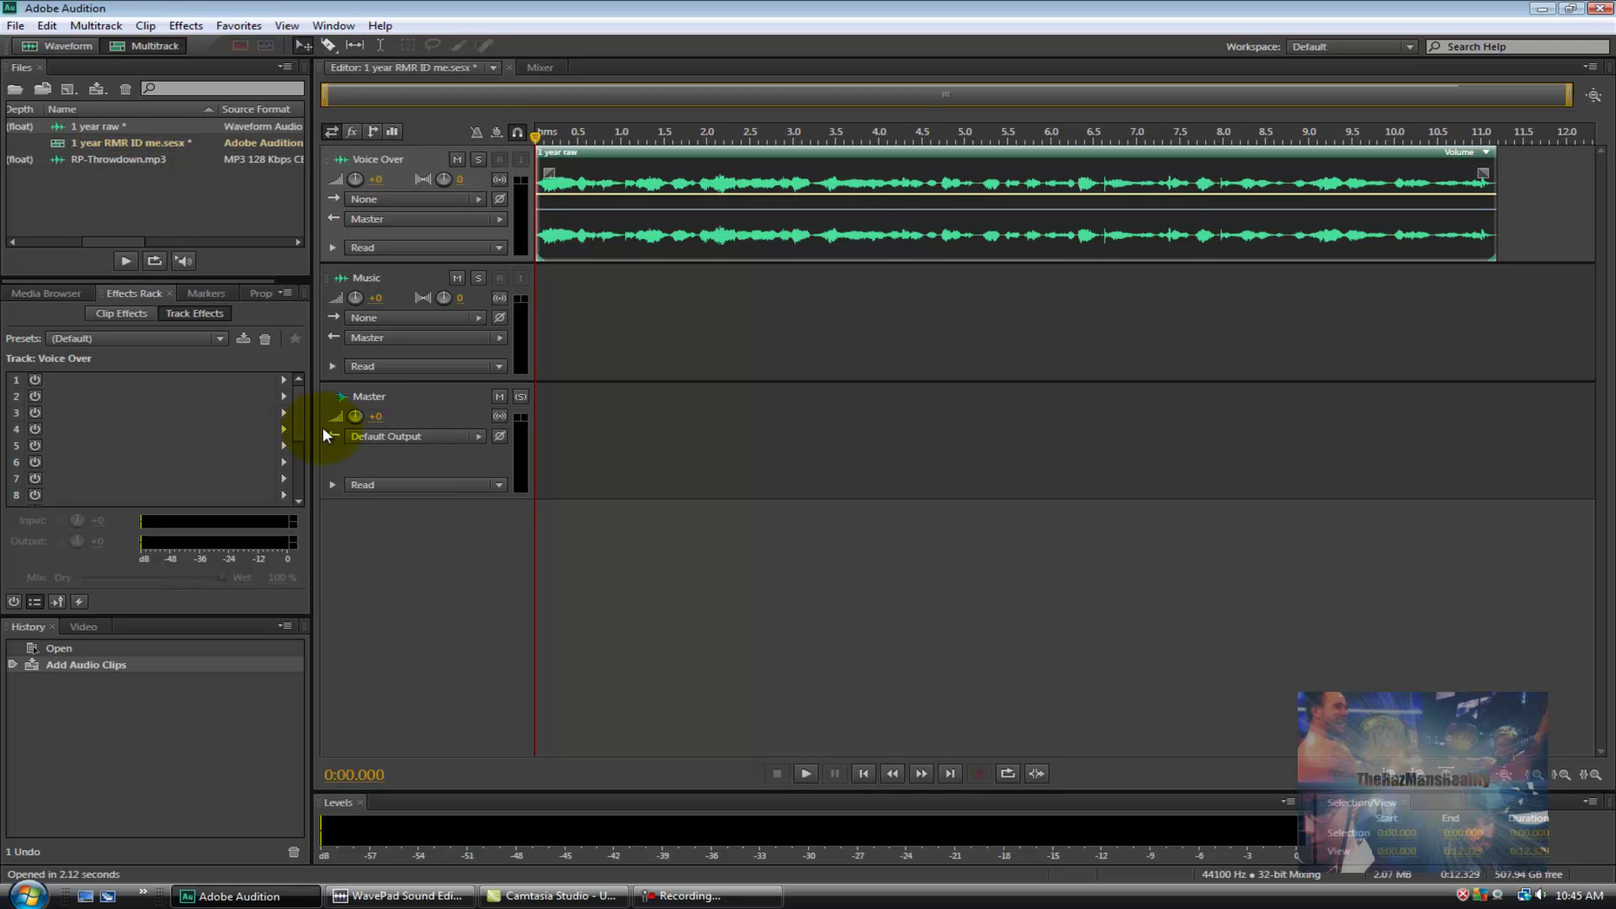
Step: Place RP-Throwdown.mp3 at the start of the Music track
left_click(78, 164)
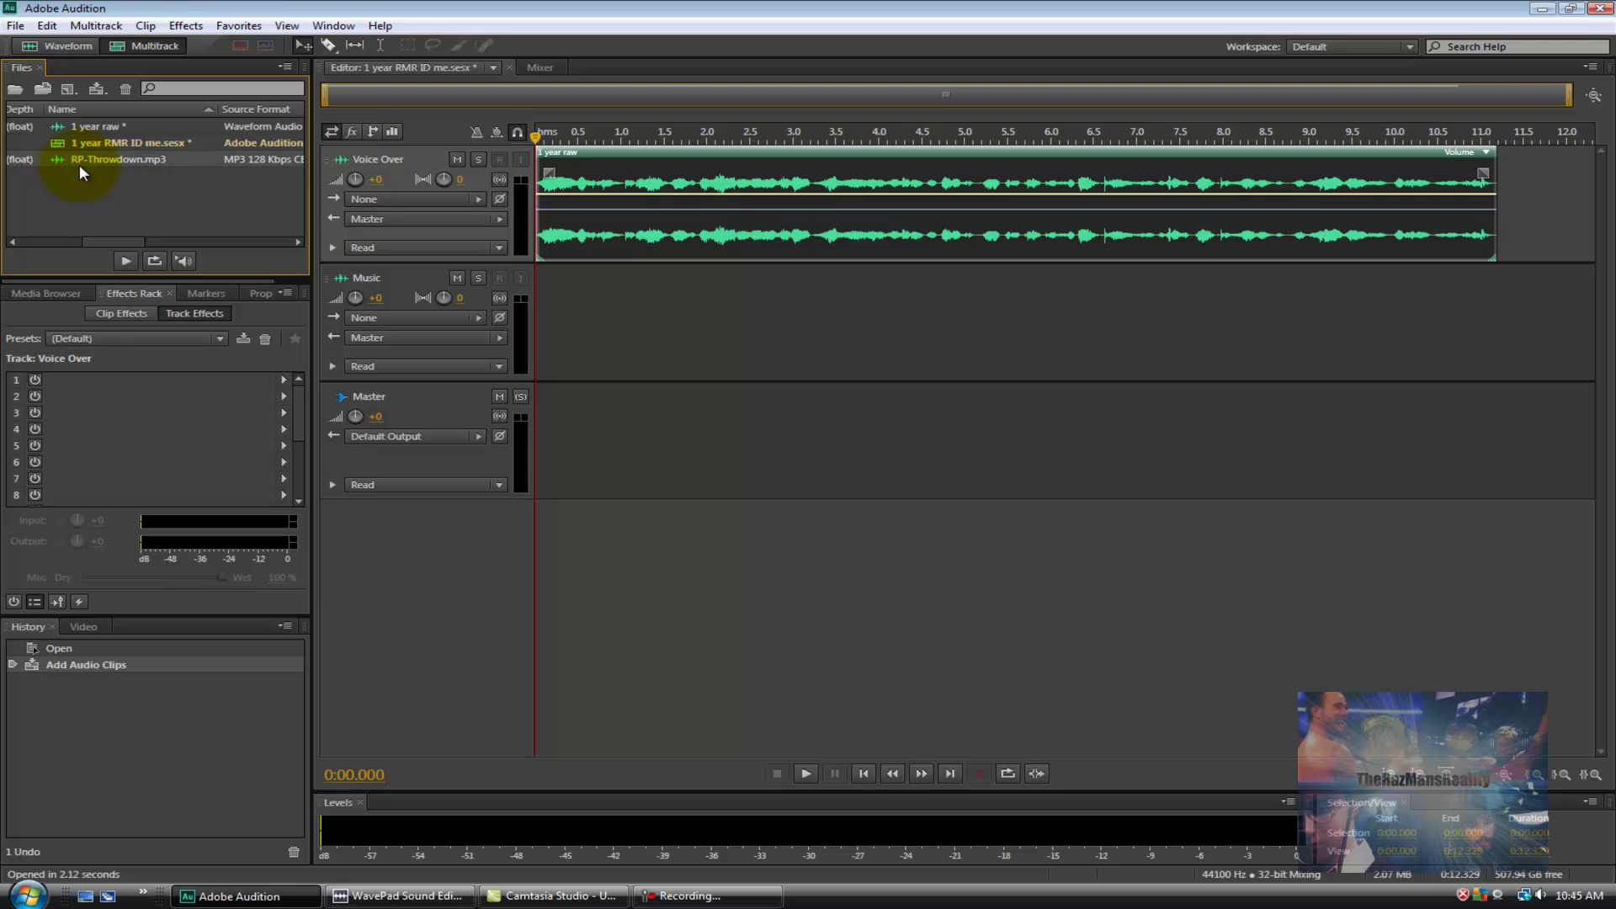
left_click_drag(84, 169, 538, 341)
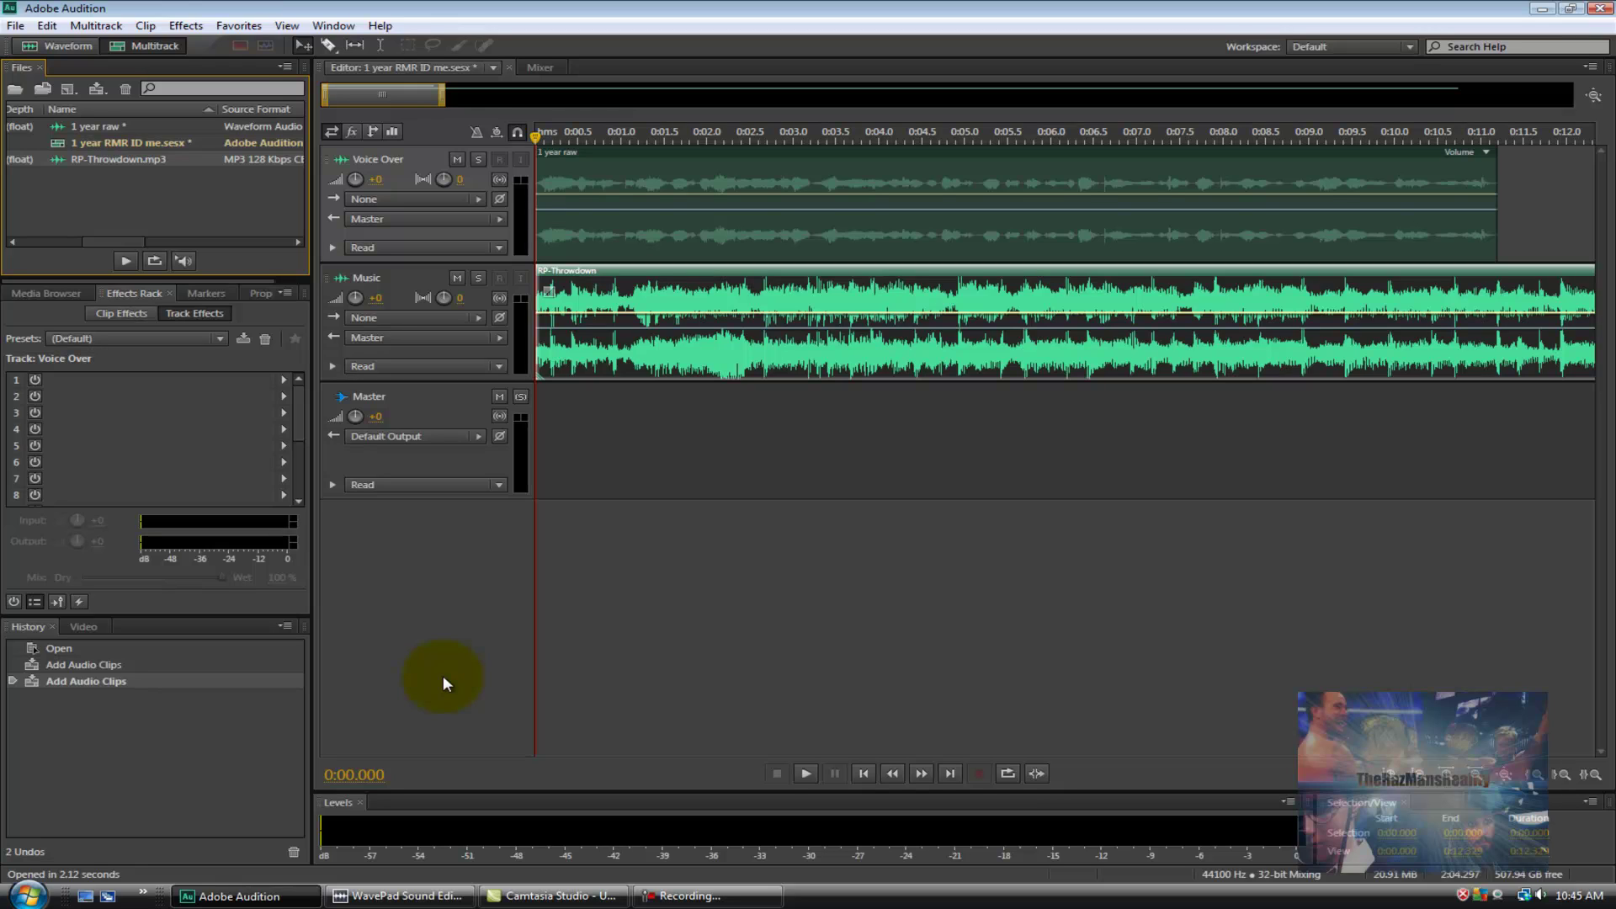
Step: Split the music at the voice-over's end (0:11.208) and delete the leftover tail
left_click(922, 773)
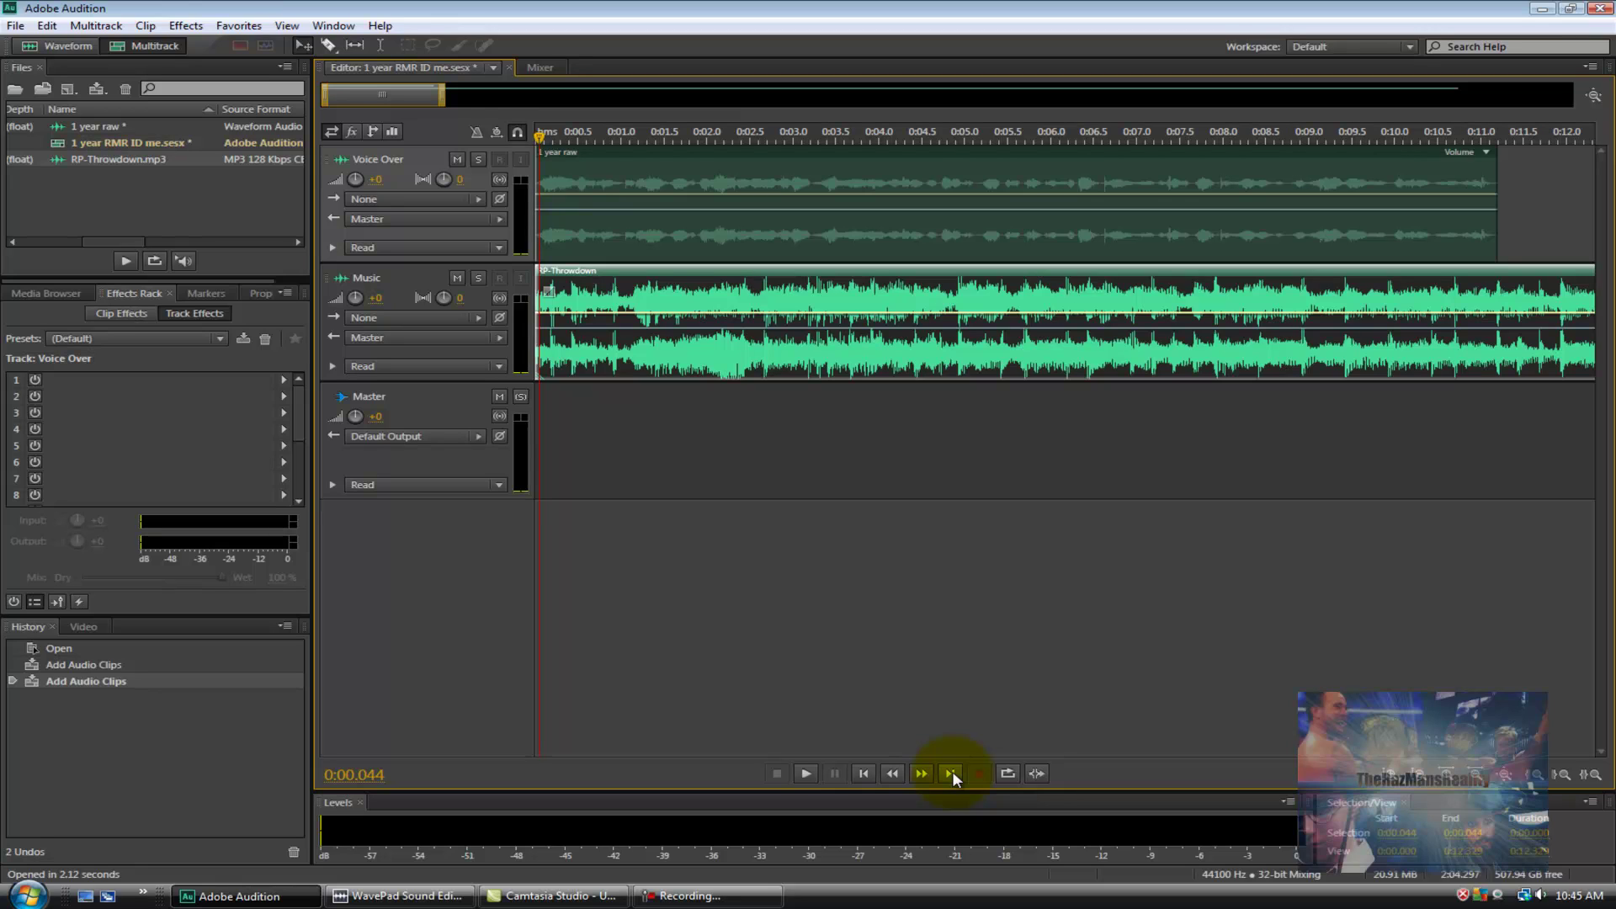
left_click(951, 774)
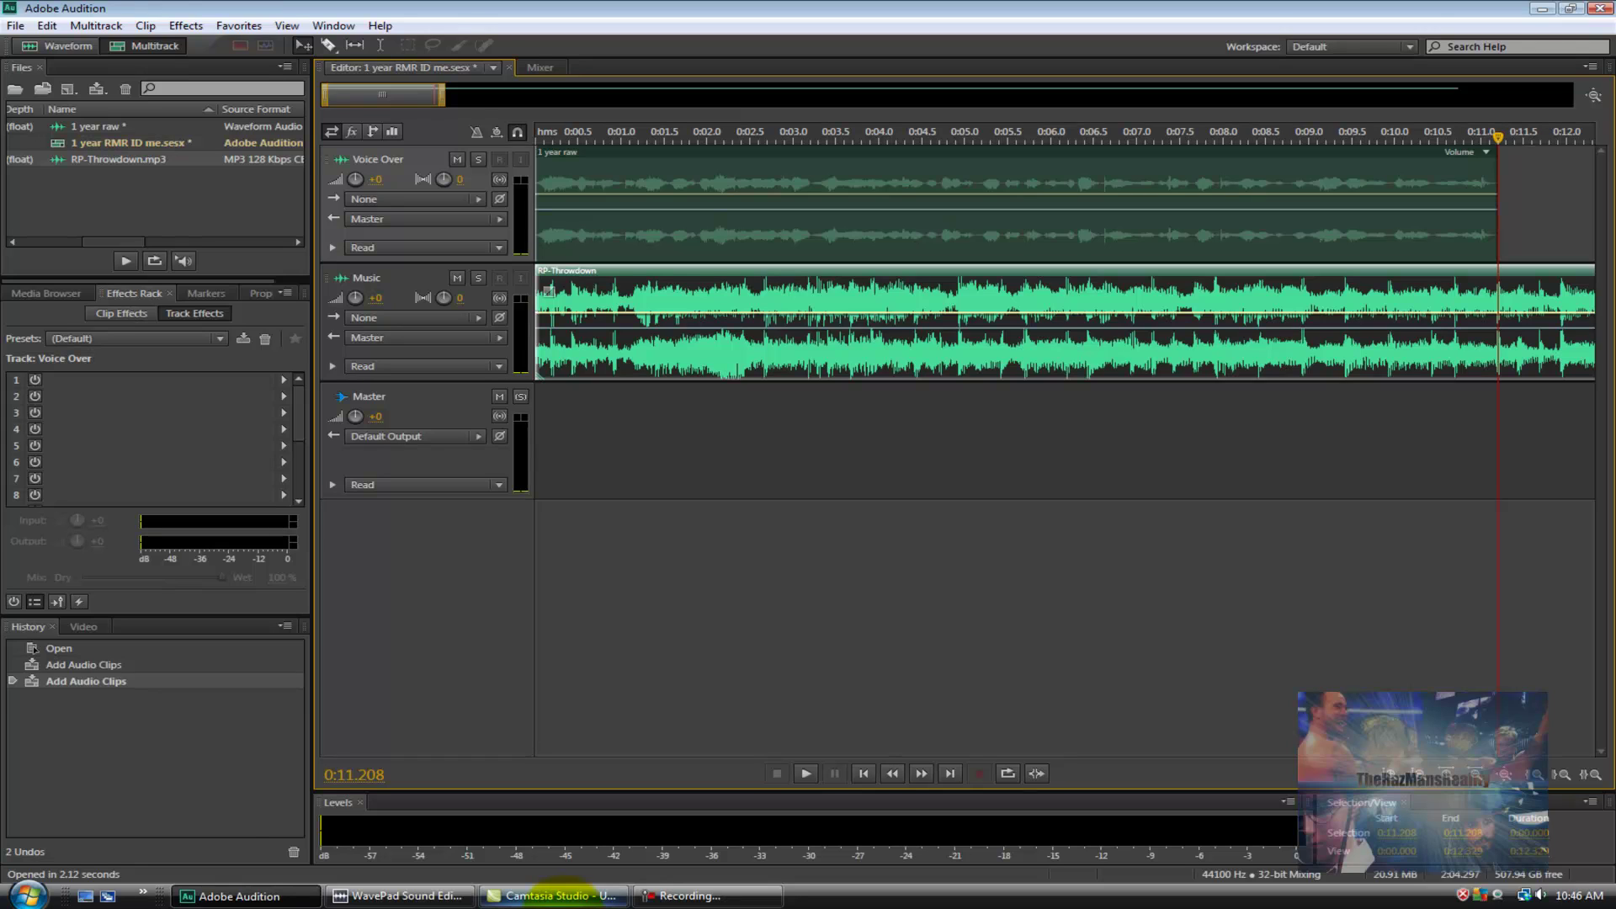
key("ctrl+k")
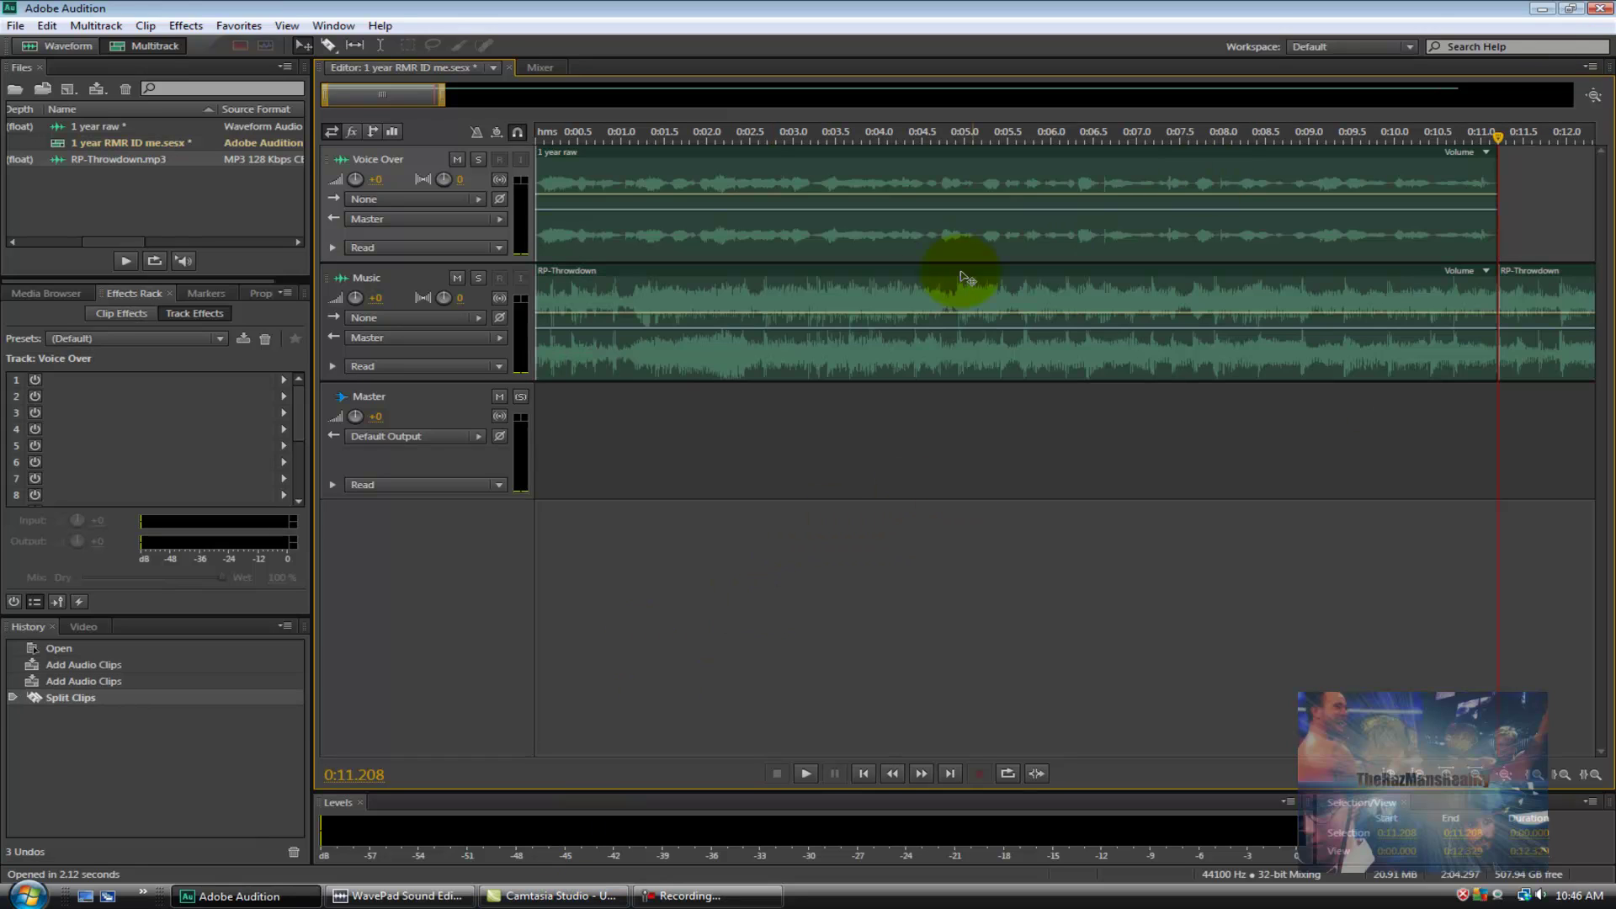
right_click(1548, 307)
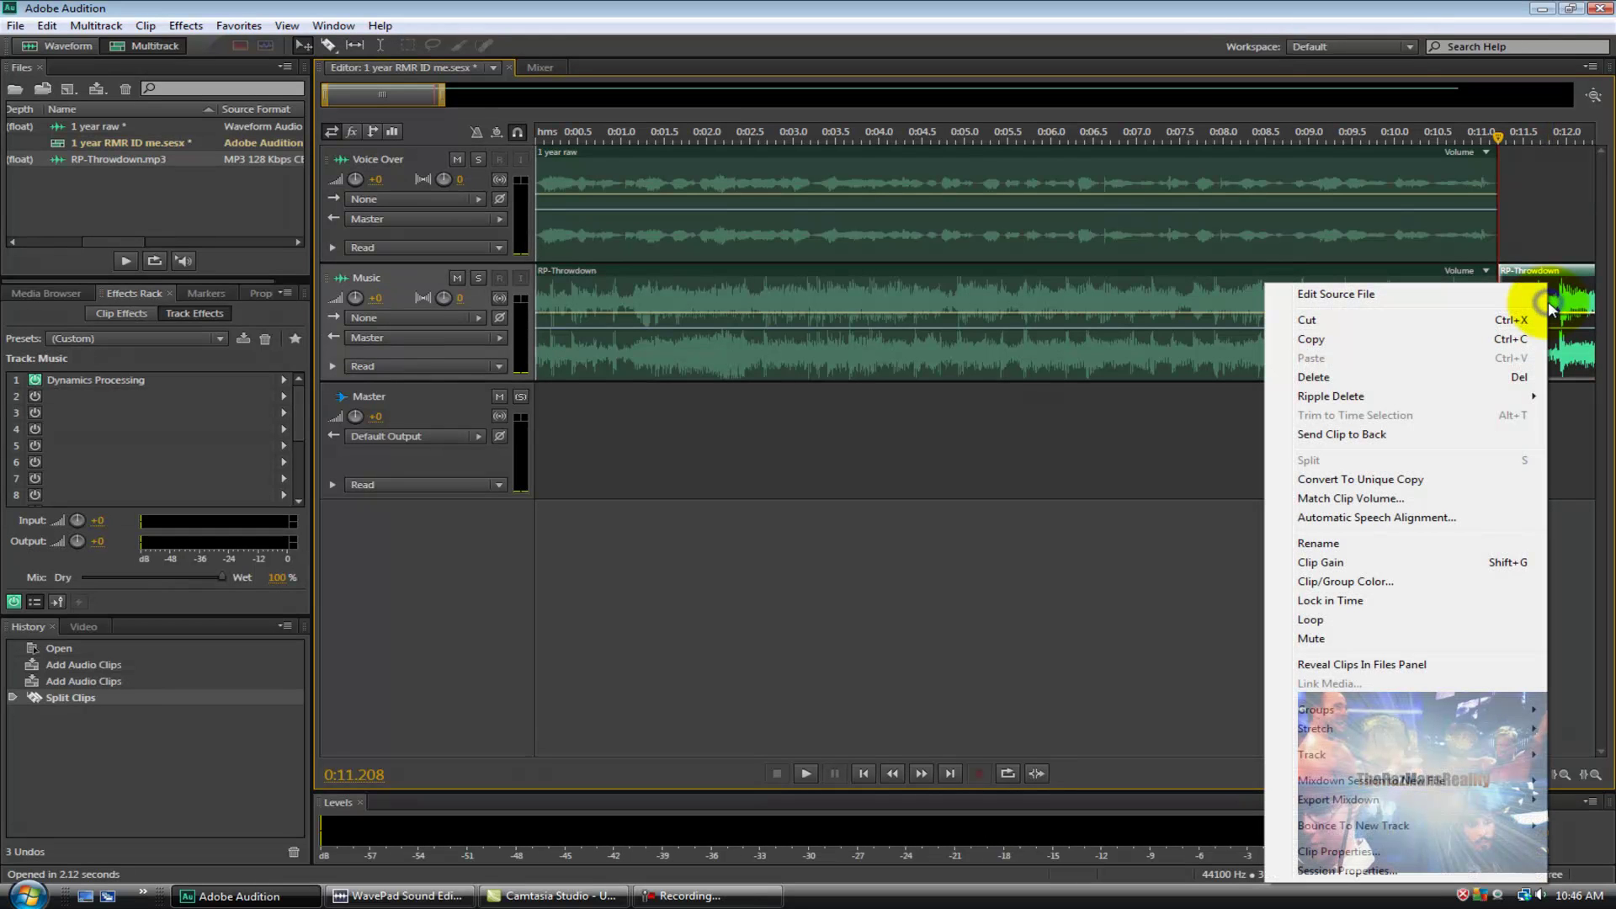
left_click(1401, 383)
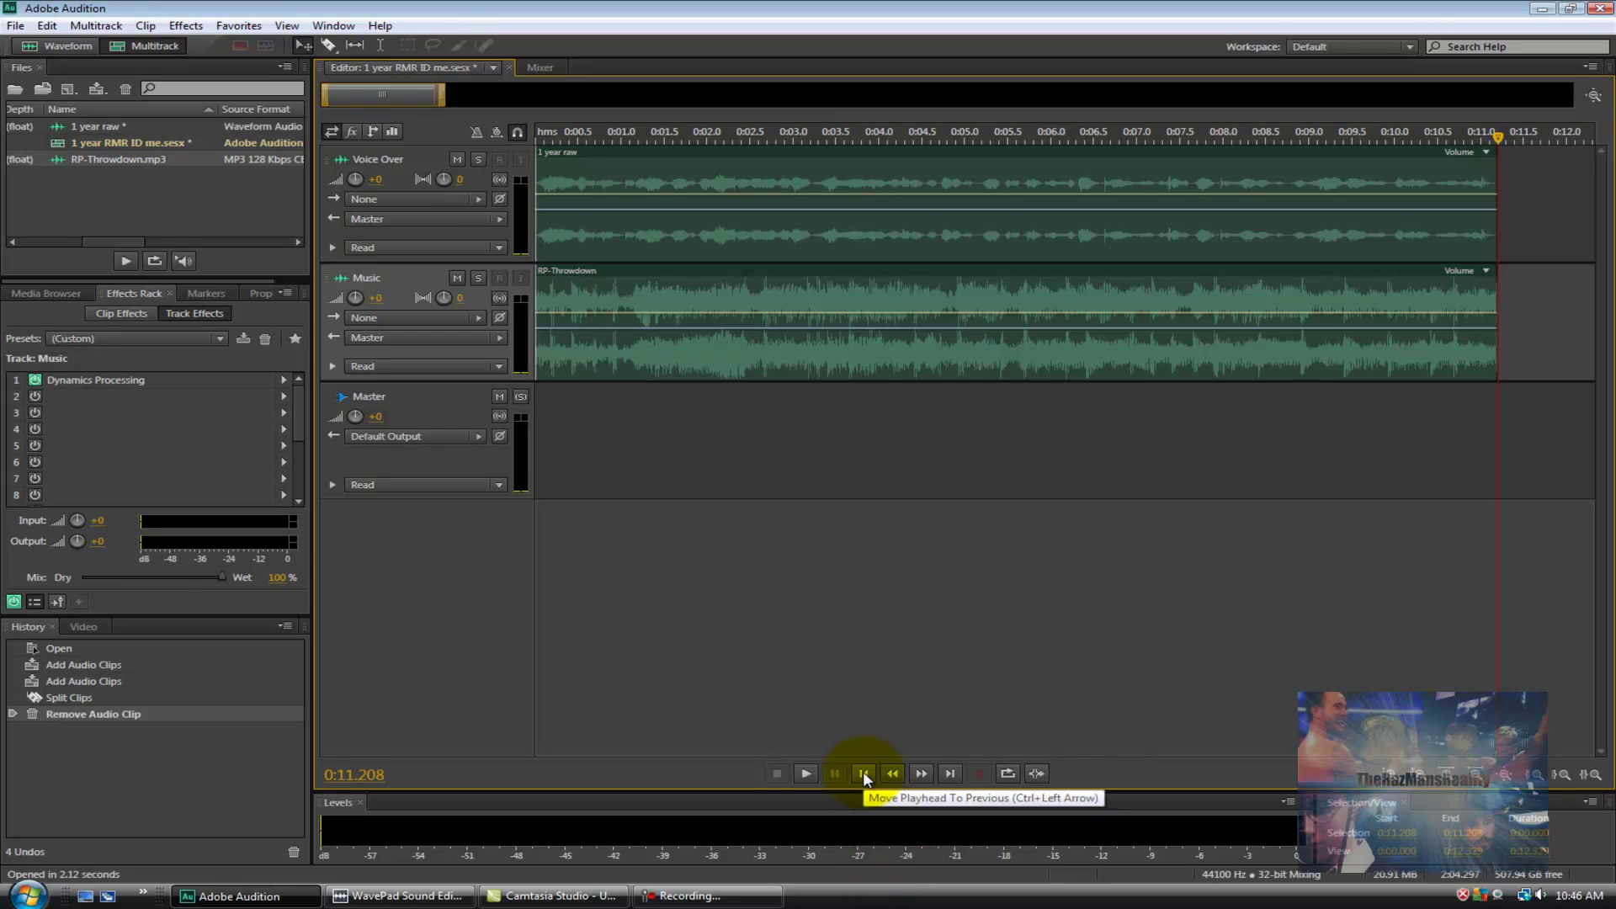
left_click(863, 774)
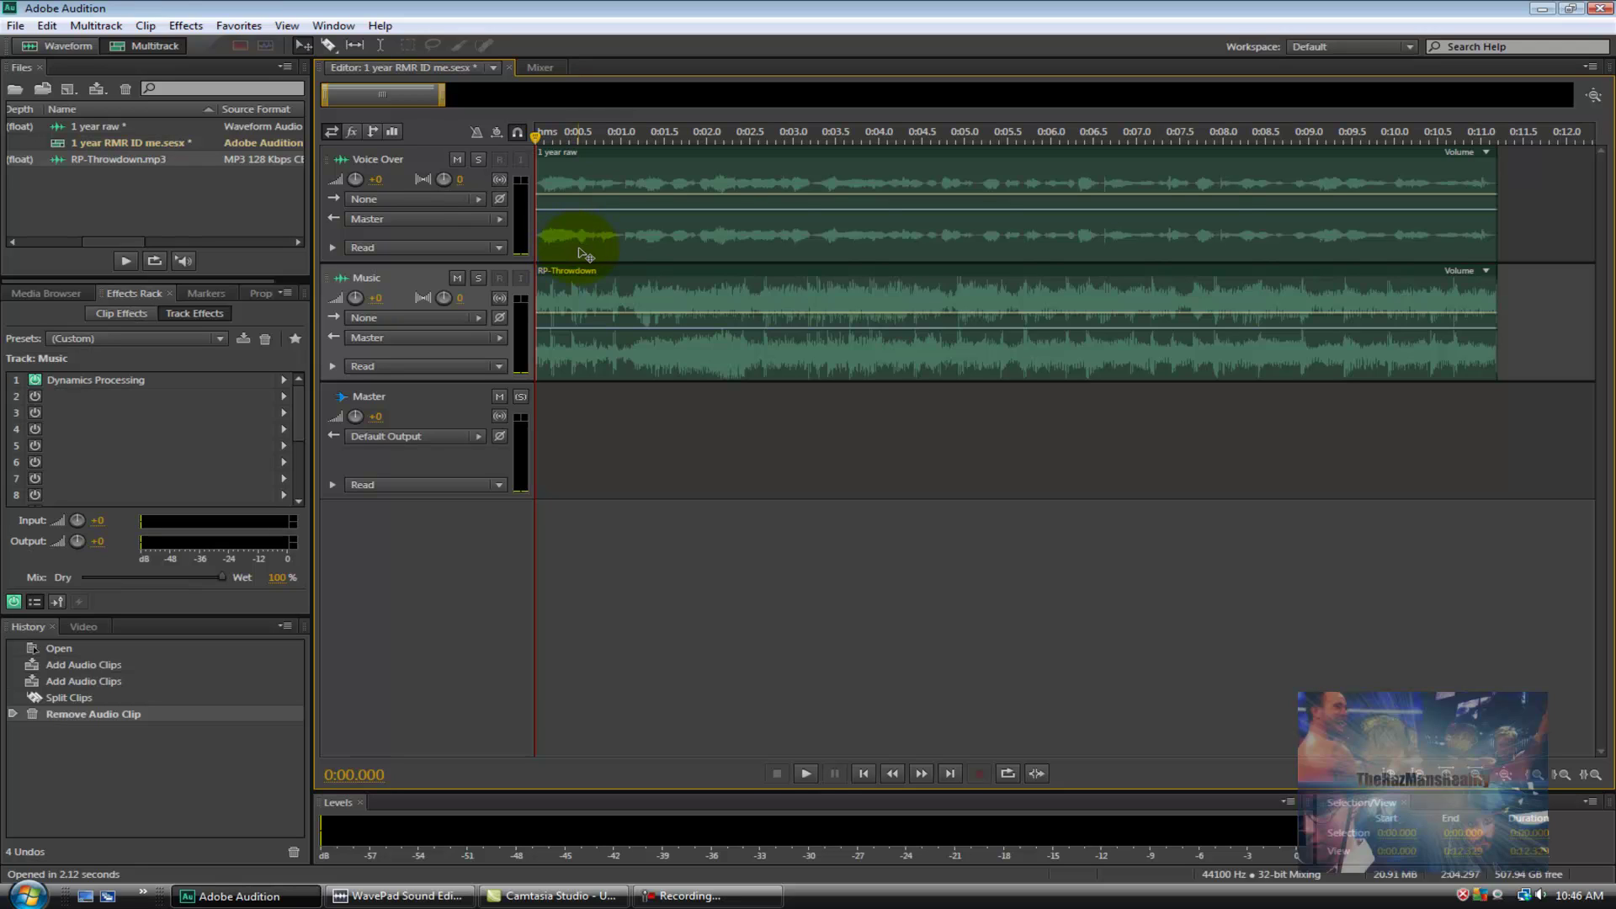
Step: Apply a Multiband Compressor with the Broadcast preset to the voice-over, then close its window
left_click(585, 254)
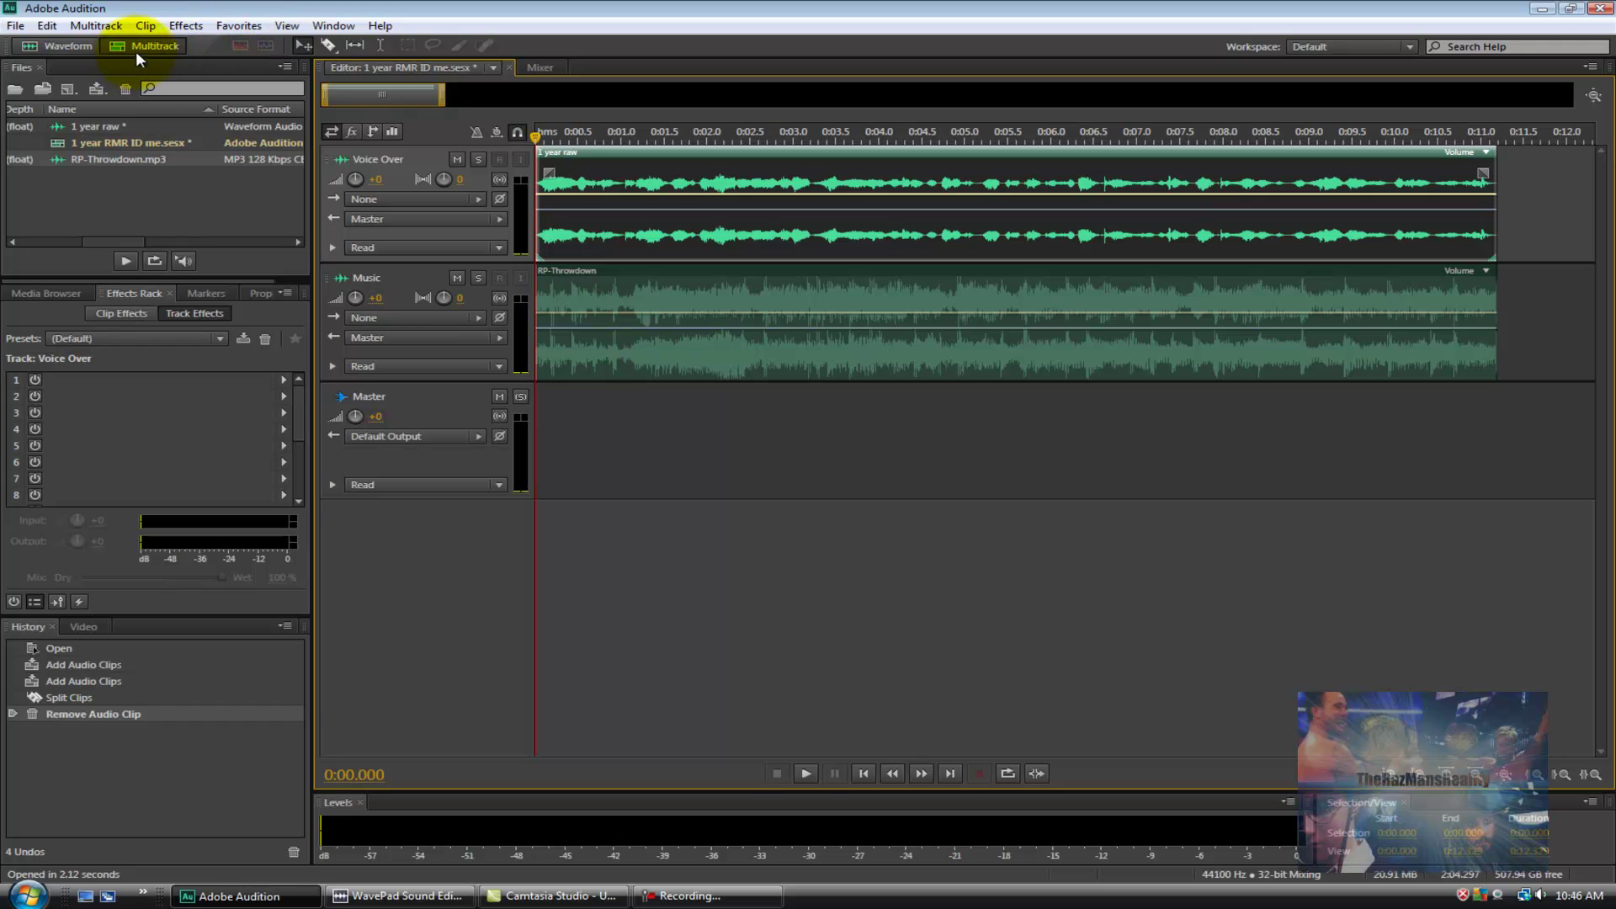
left_click(186, 26)
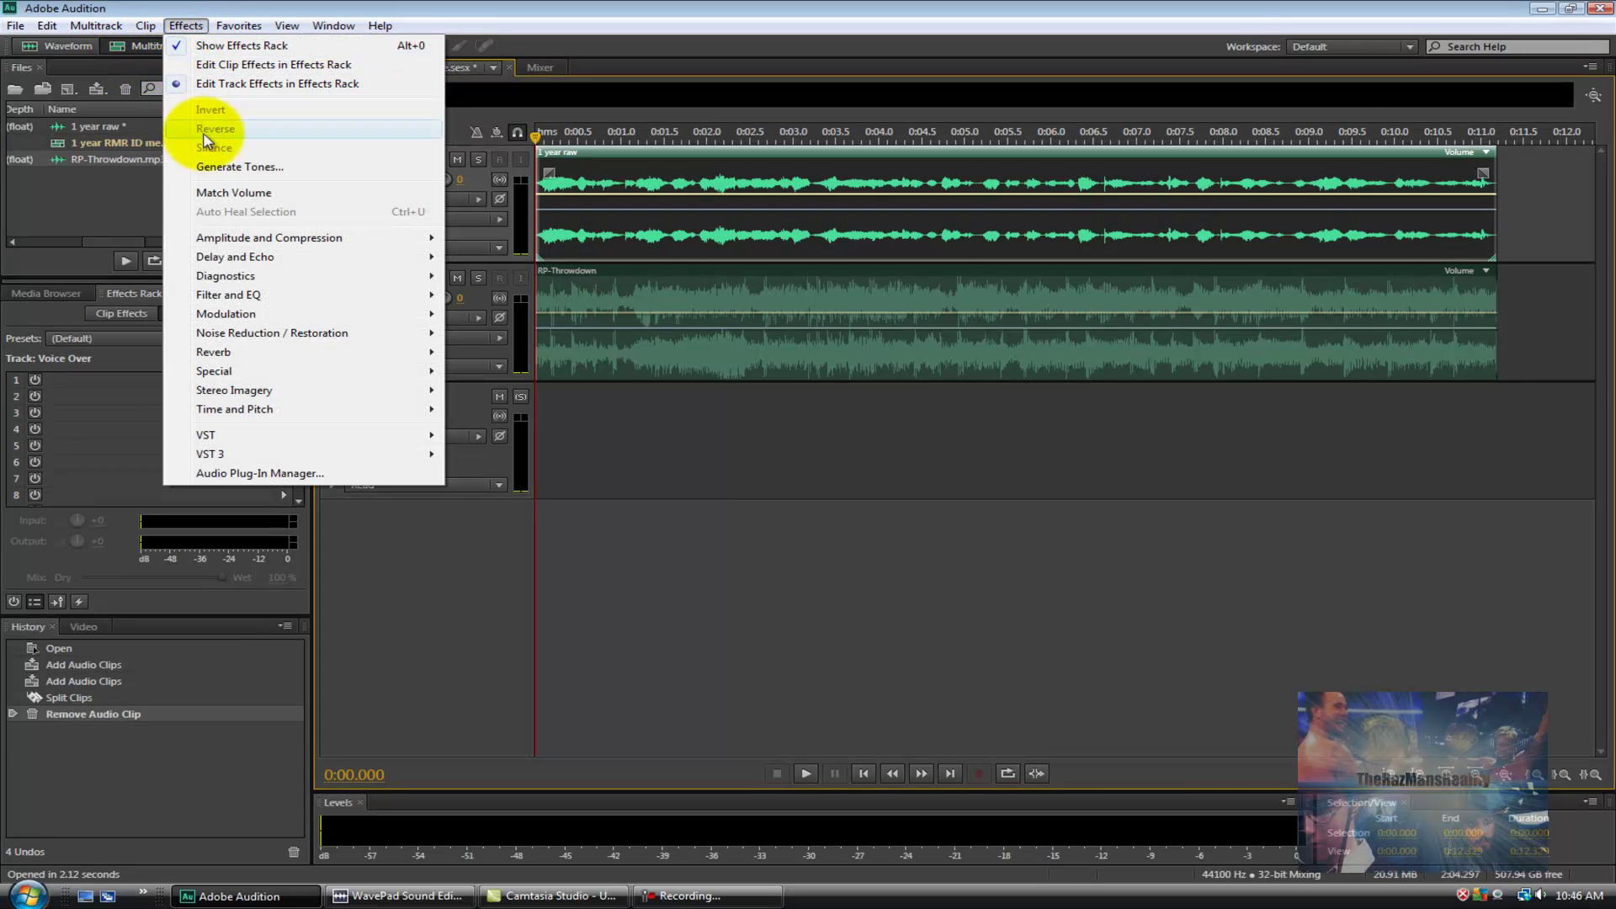
mouse_move(286, 244)
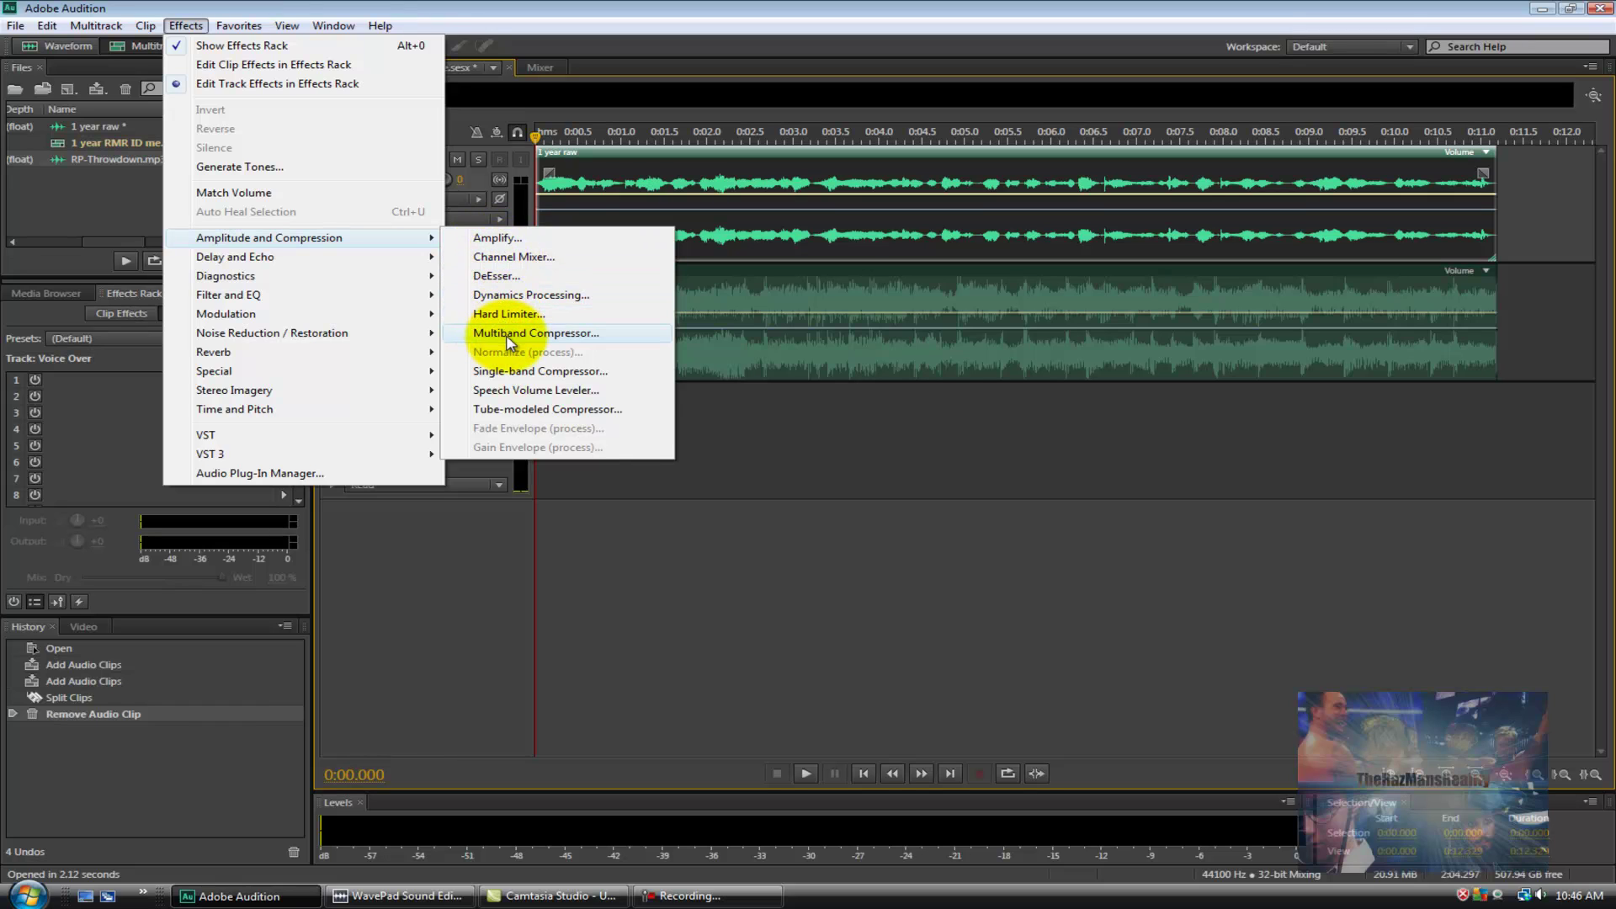
left_click(506, 334)
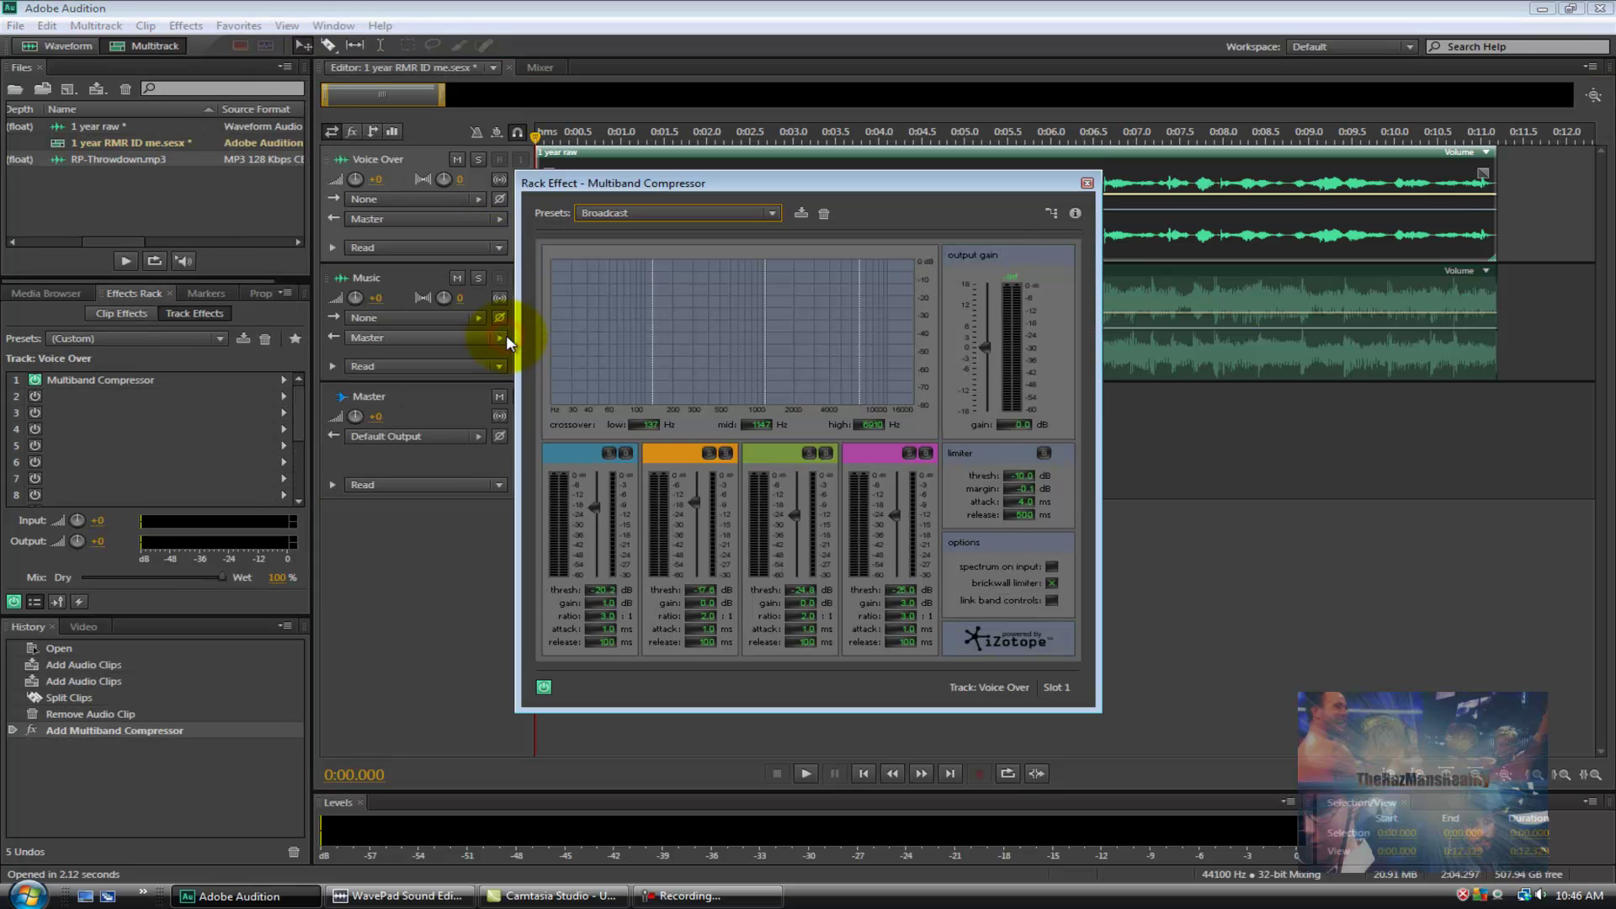
left_click(1086, 183)
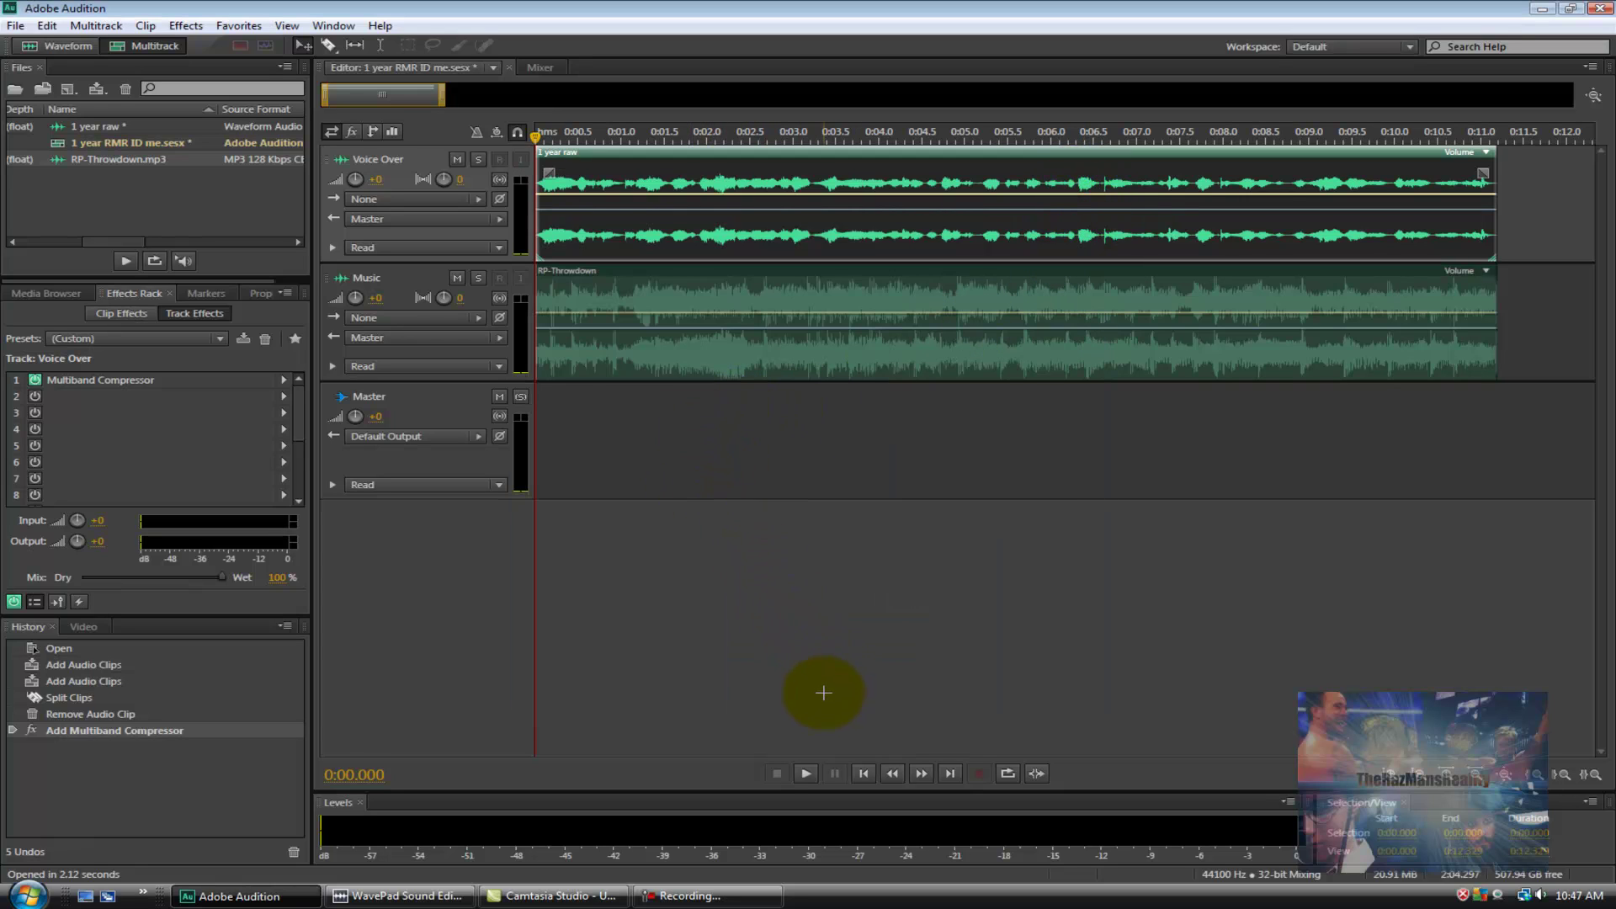
left_click(806, 773)
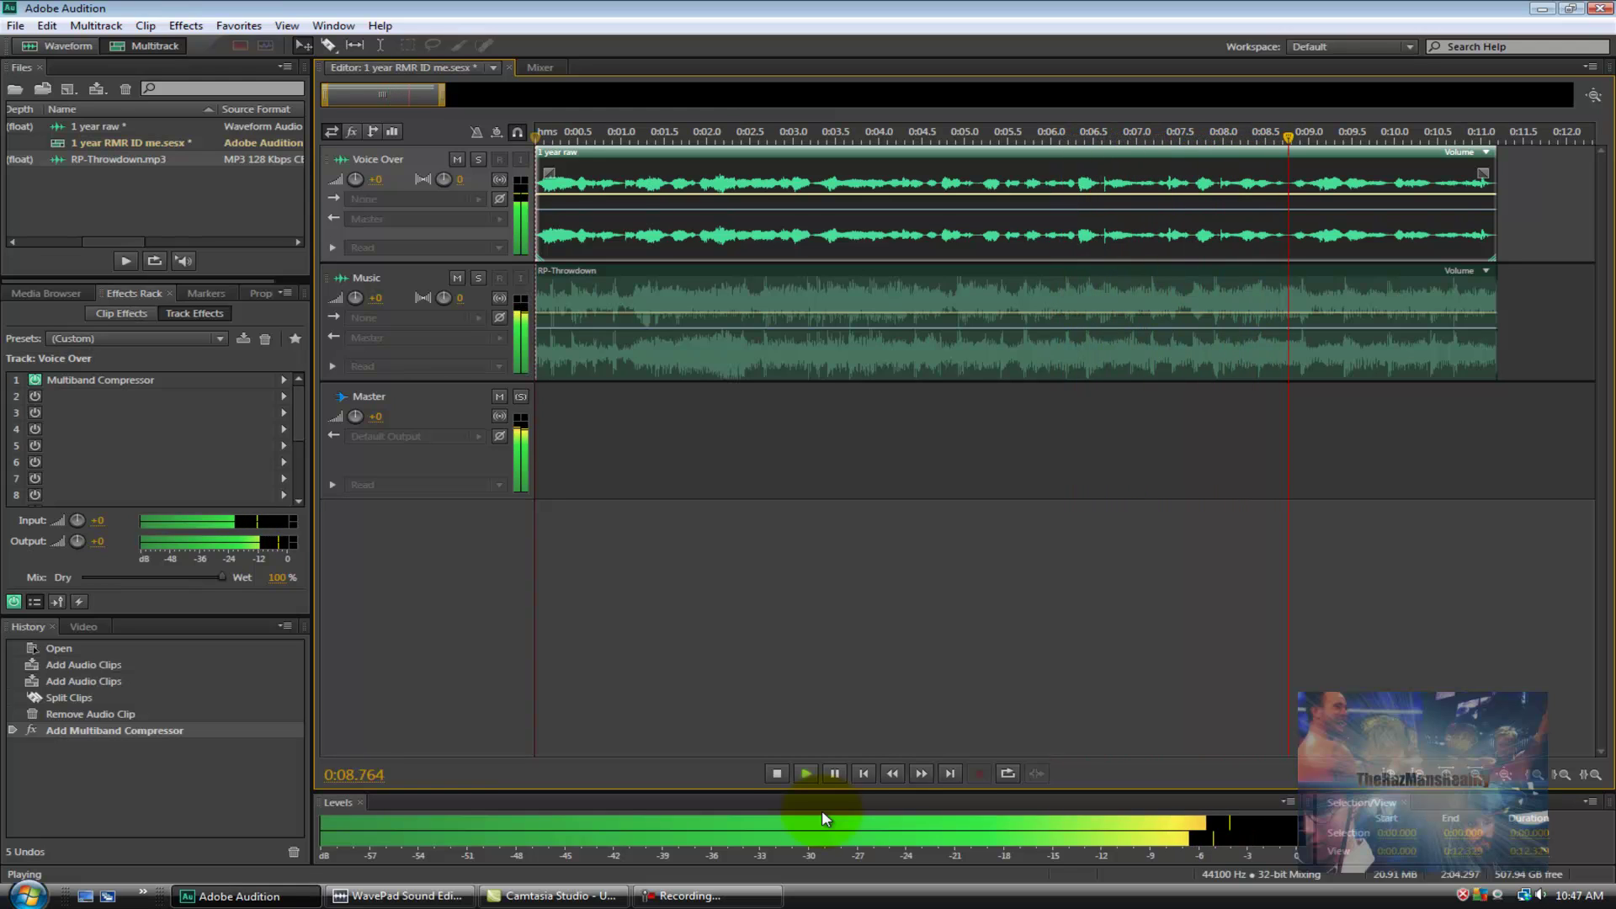
left_click(765, 778)
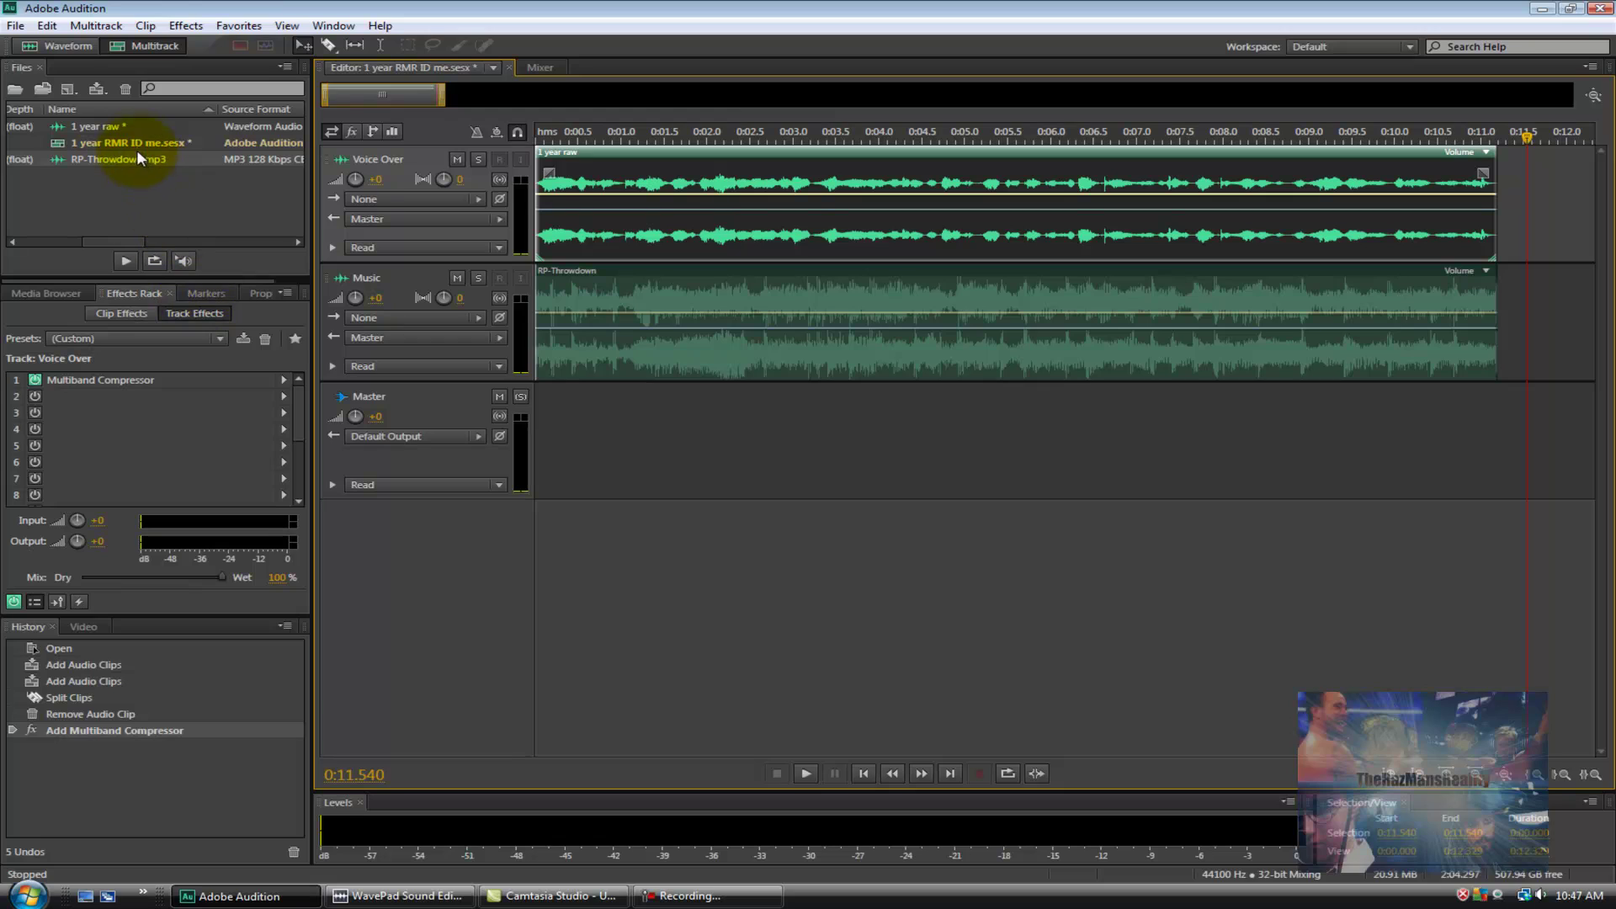
Step: Mix down the entire session into the new file '1 year RMR ID me Mixdown 1'
left_click(92, 27)
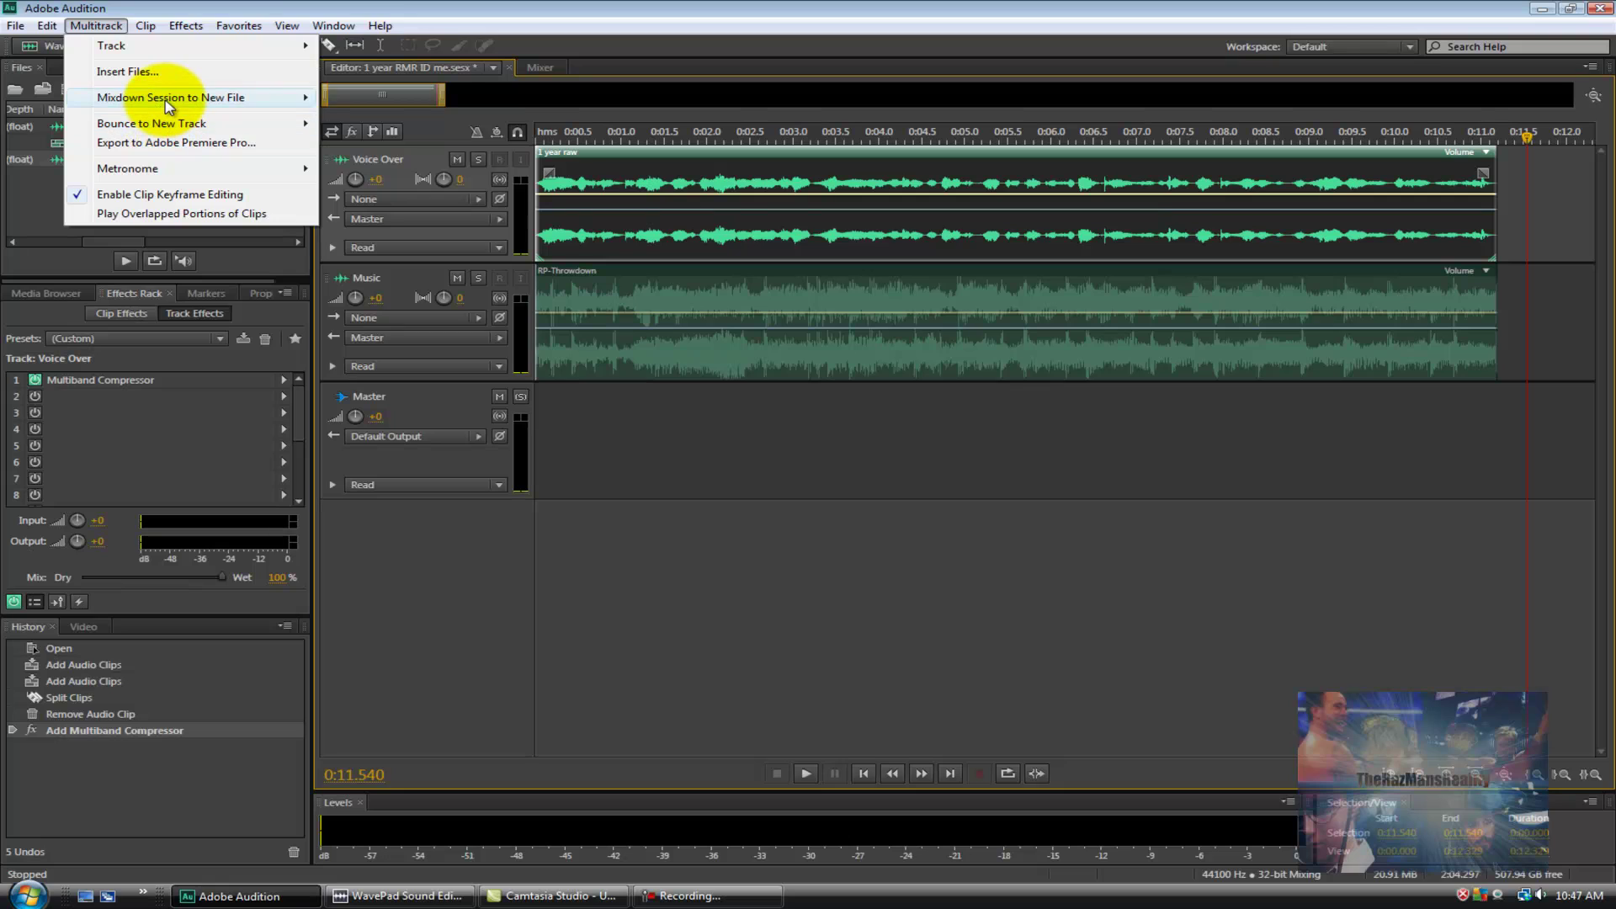
mouse_move(164, 98)
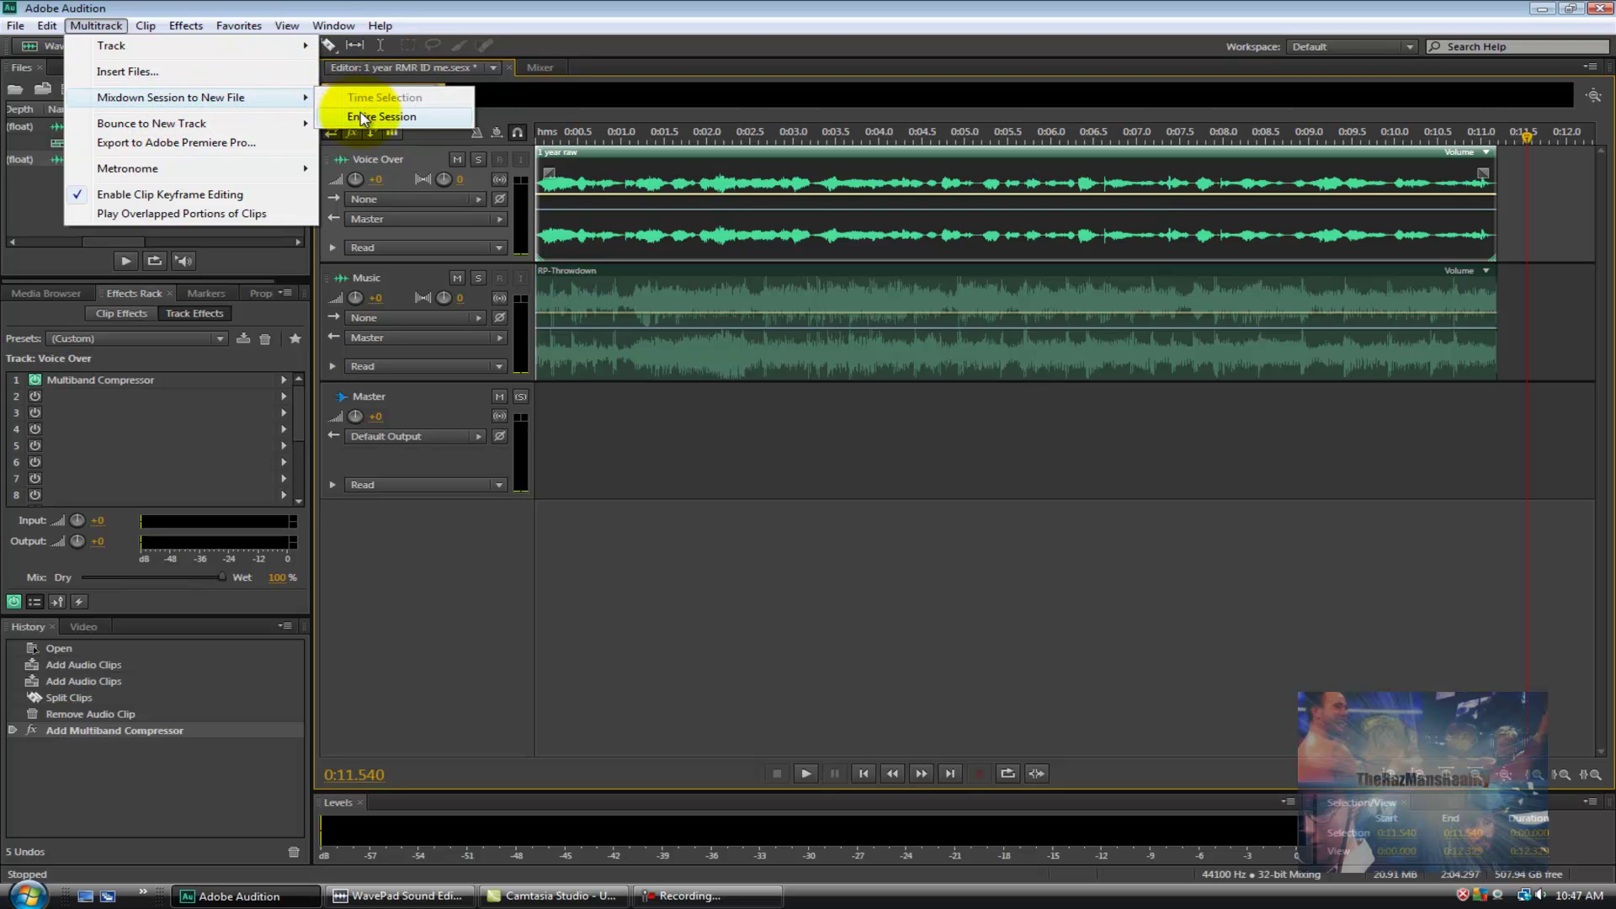
left_click(362, 118)
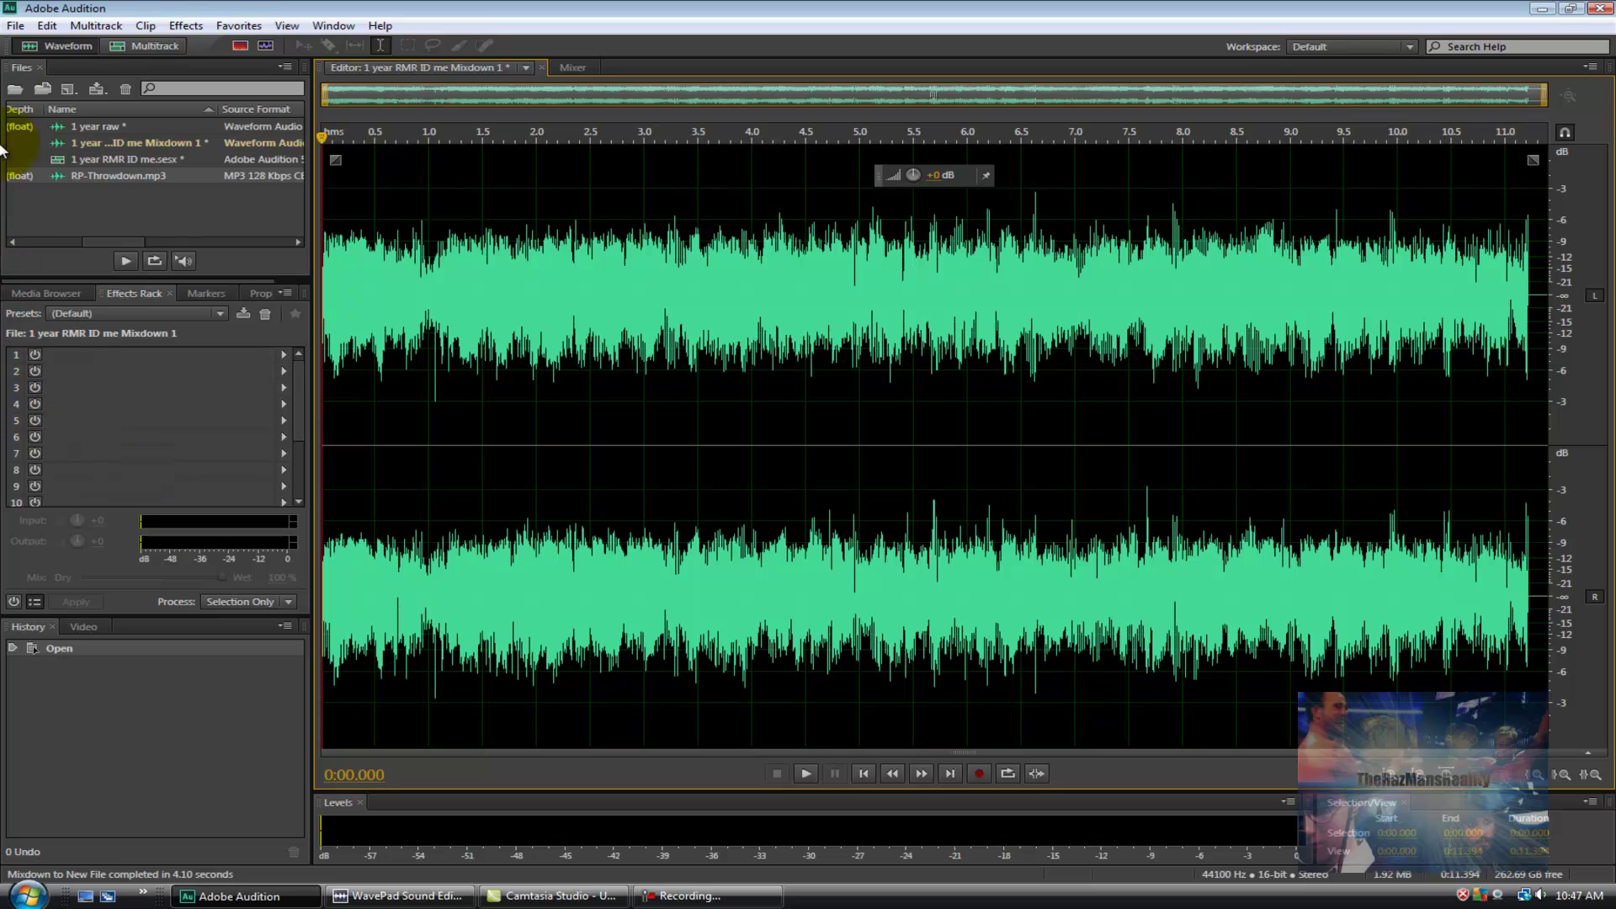
Step: Save the mixdown with the format set to MP3 Audio (192 Kbps CBR)
left_click(18, 27)
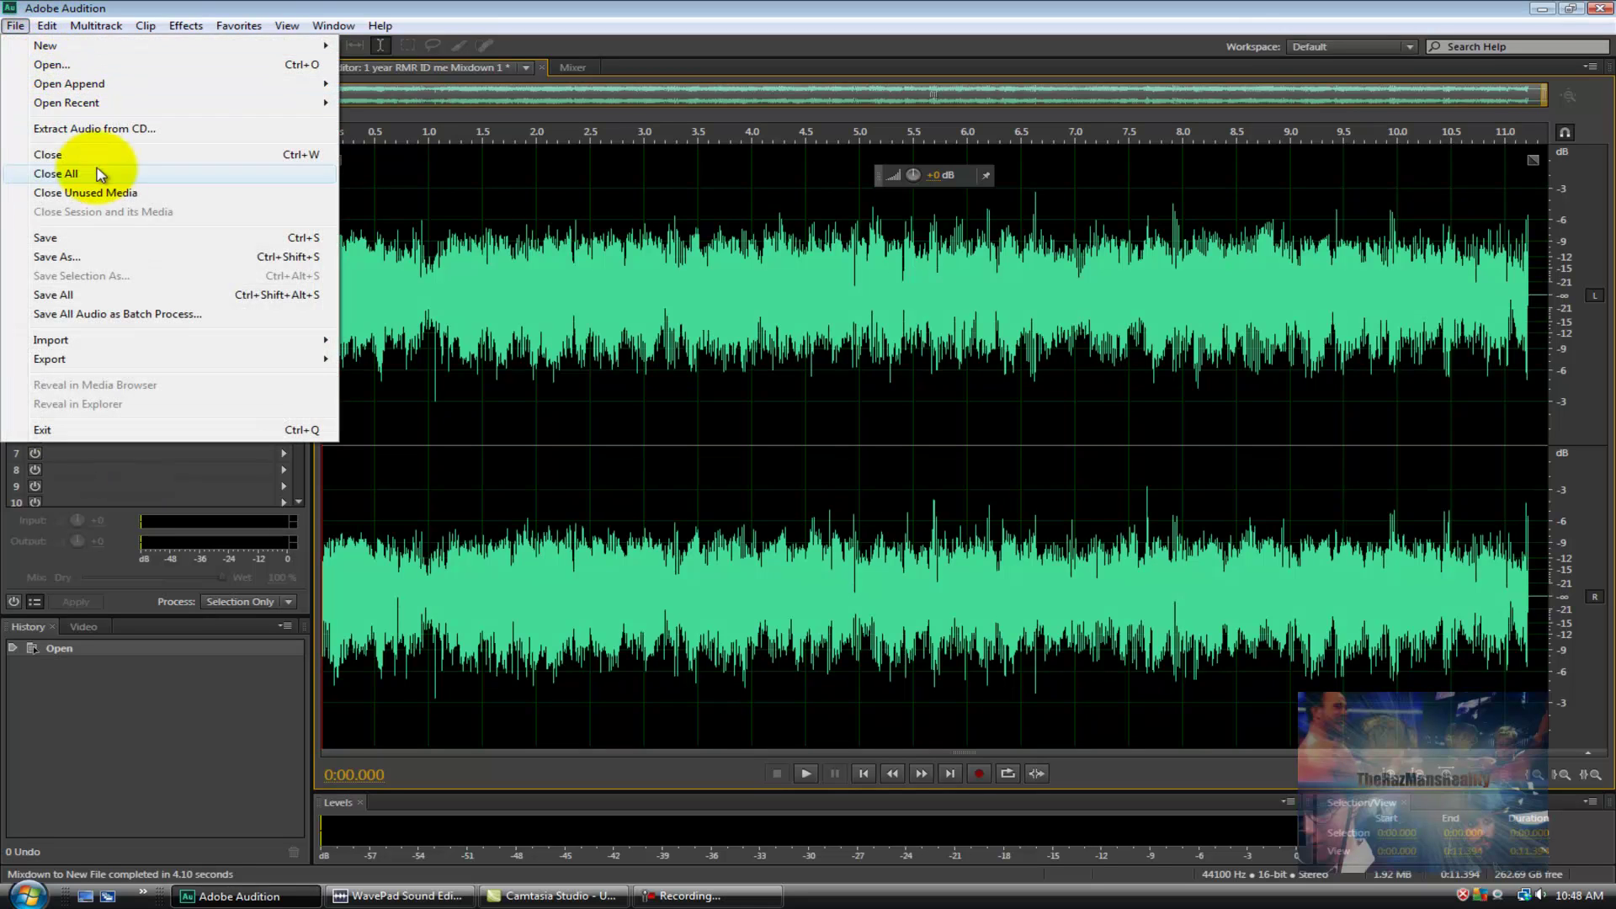
left_click(127, 242)
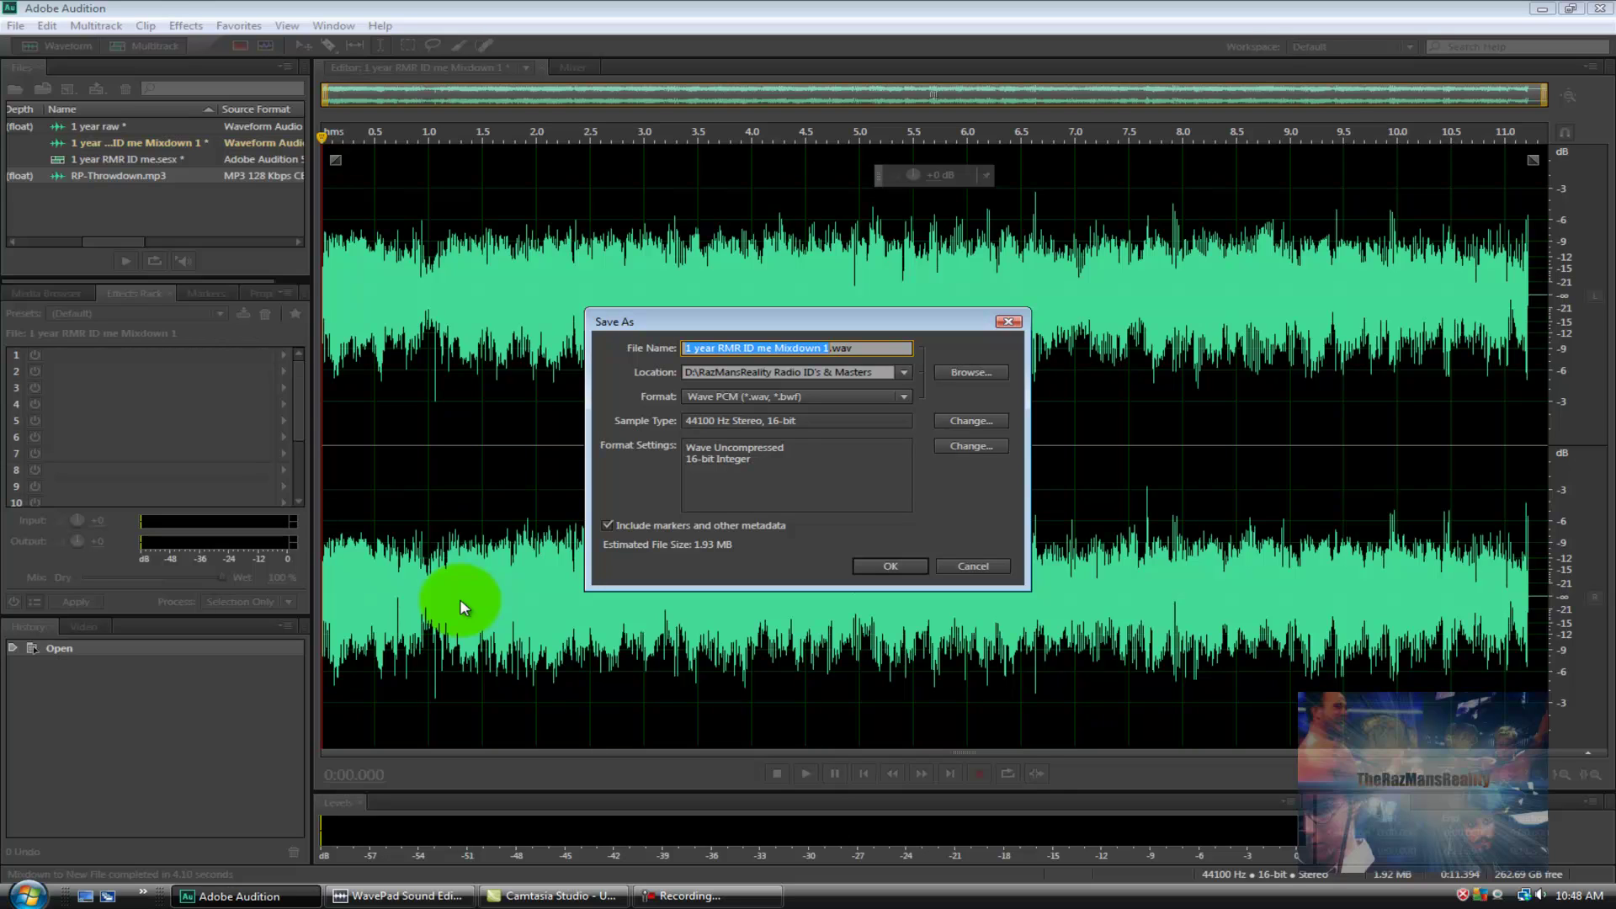
left_click(755, 394)
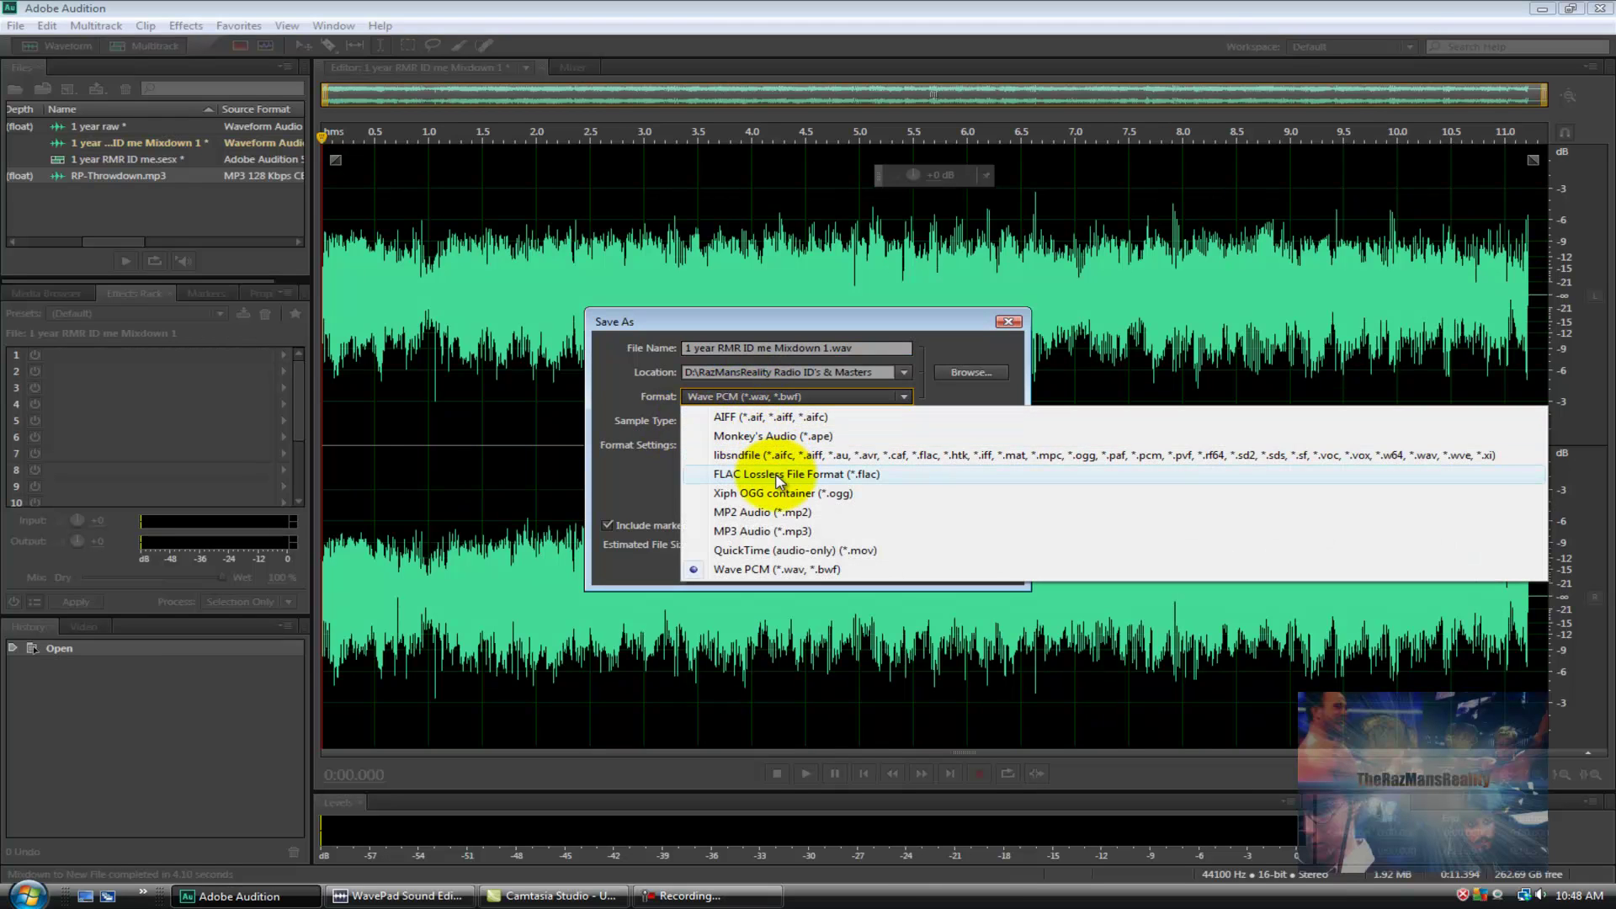
left_click(784, 530)
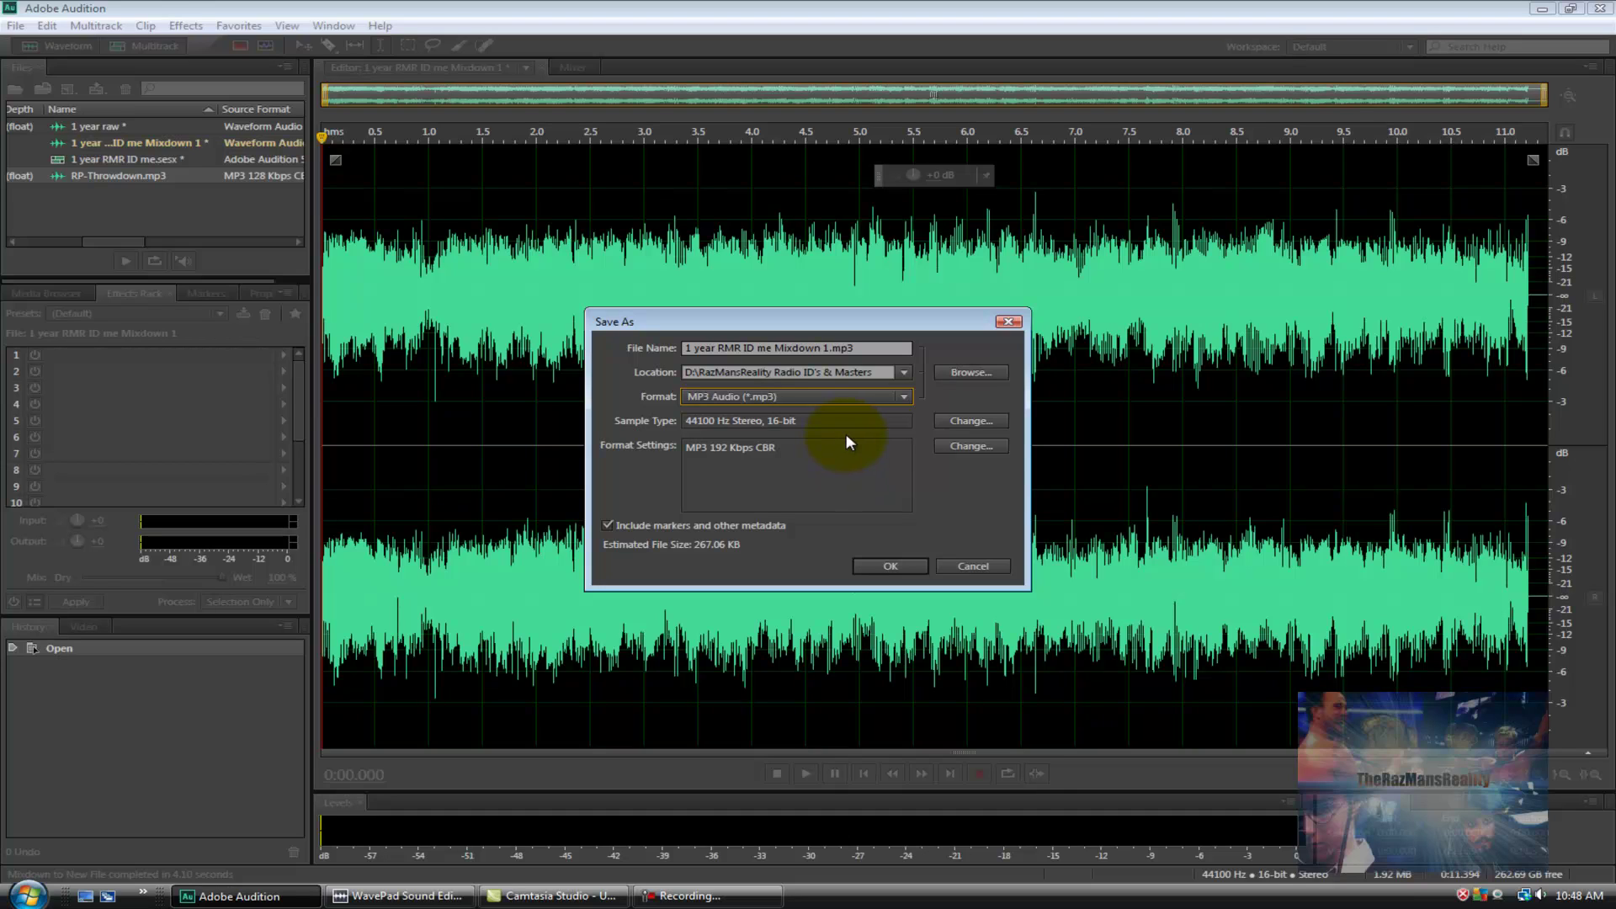
Step: Change the sample type to 32-bit and save '1 year RMR ID me Mixdown 1.mp3'
left_click(939, 426)
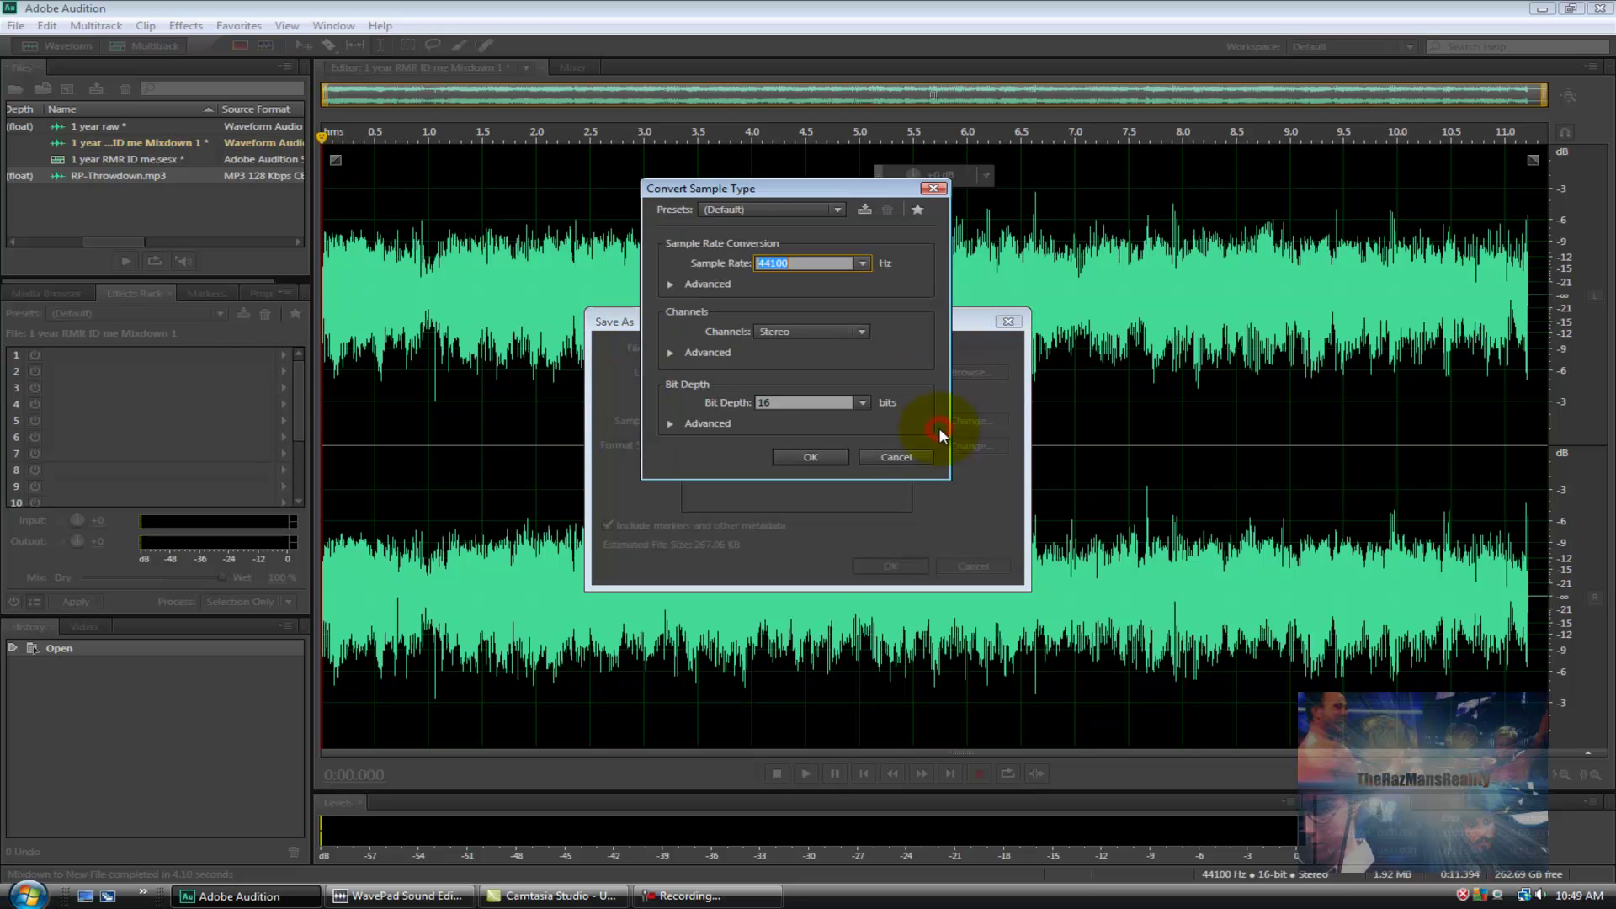
left_click(863, 404)
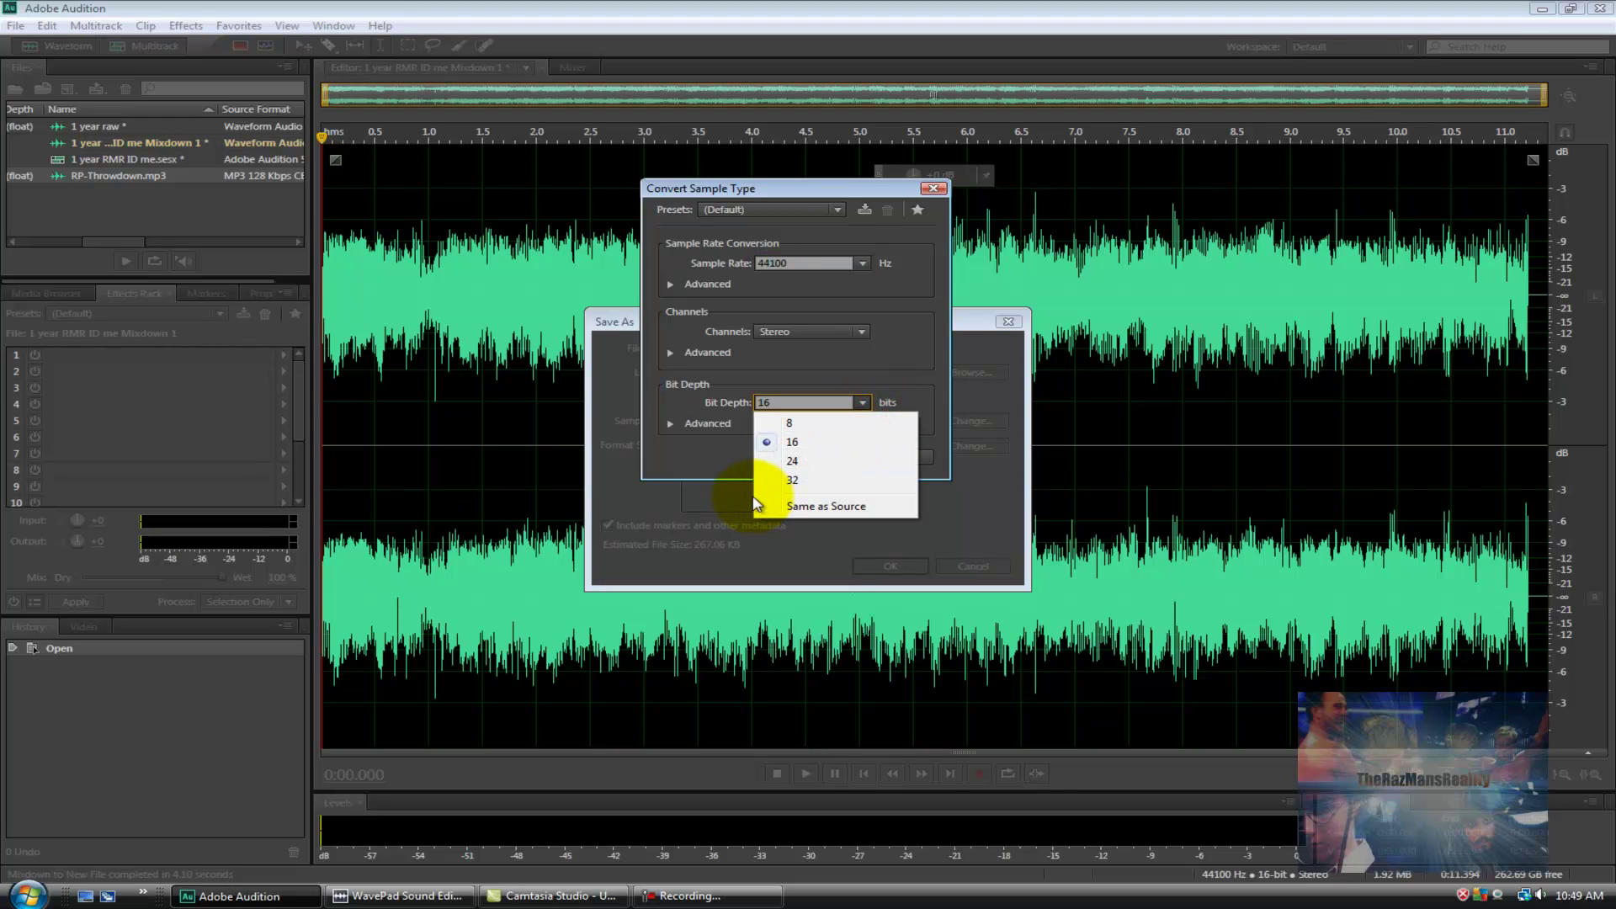
left_click(773, 480)
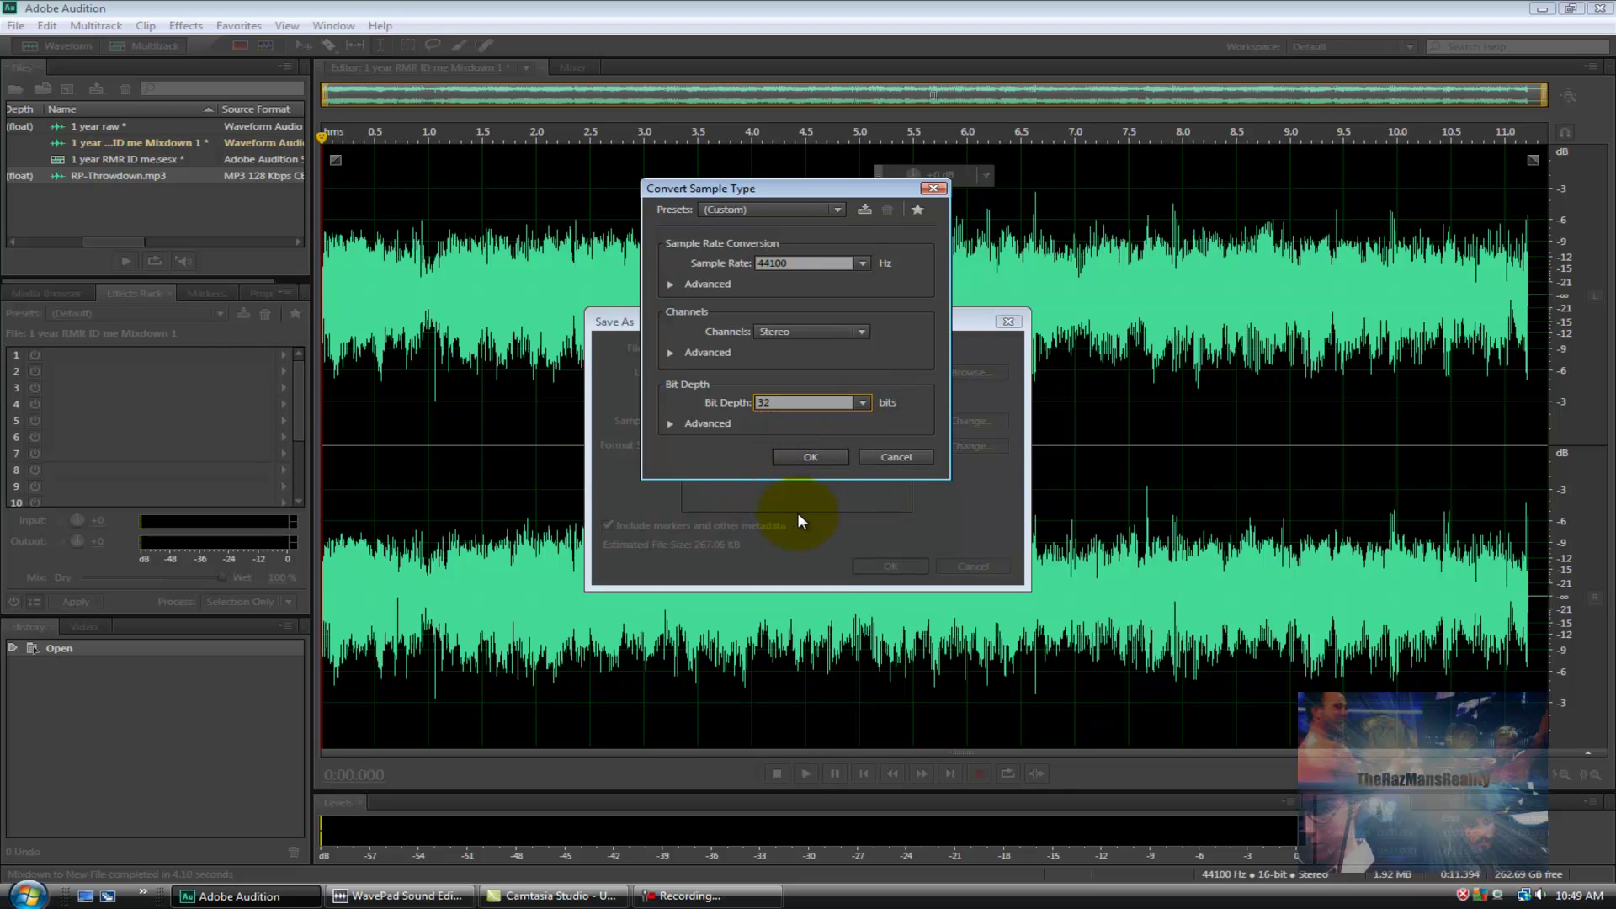
left_click(805, 456)
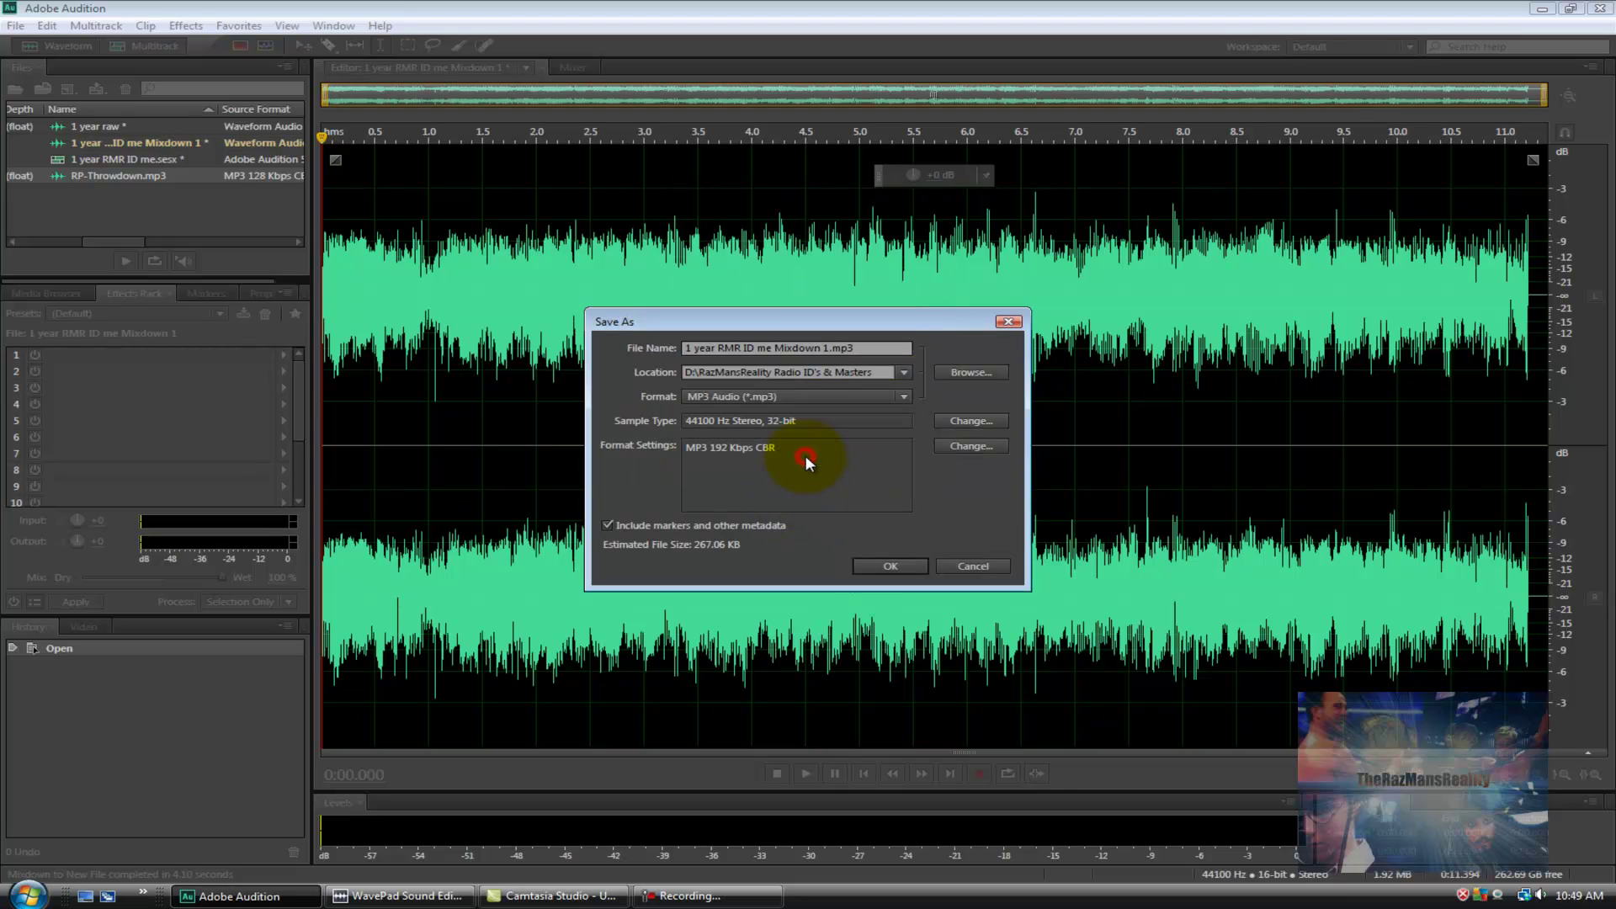
left_click(863, 562)
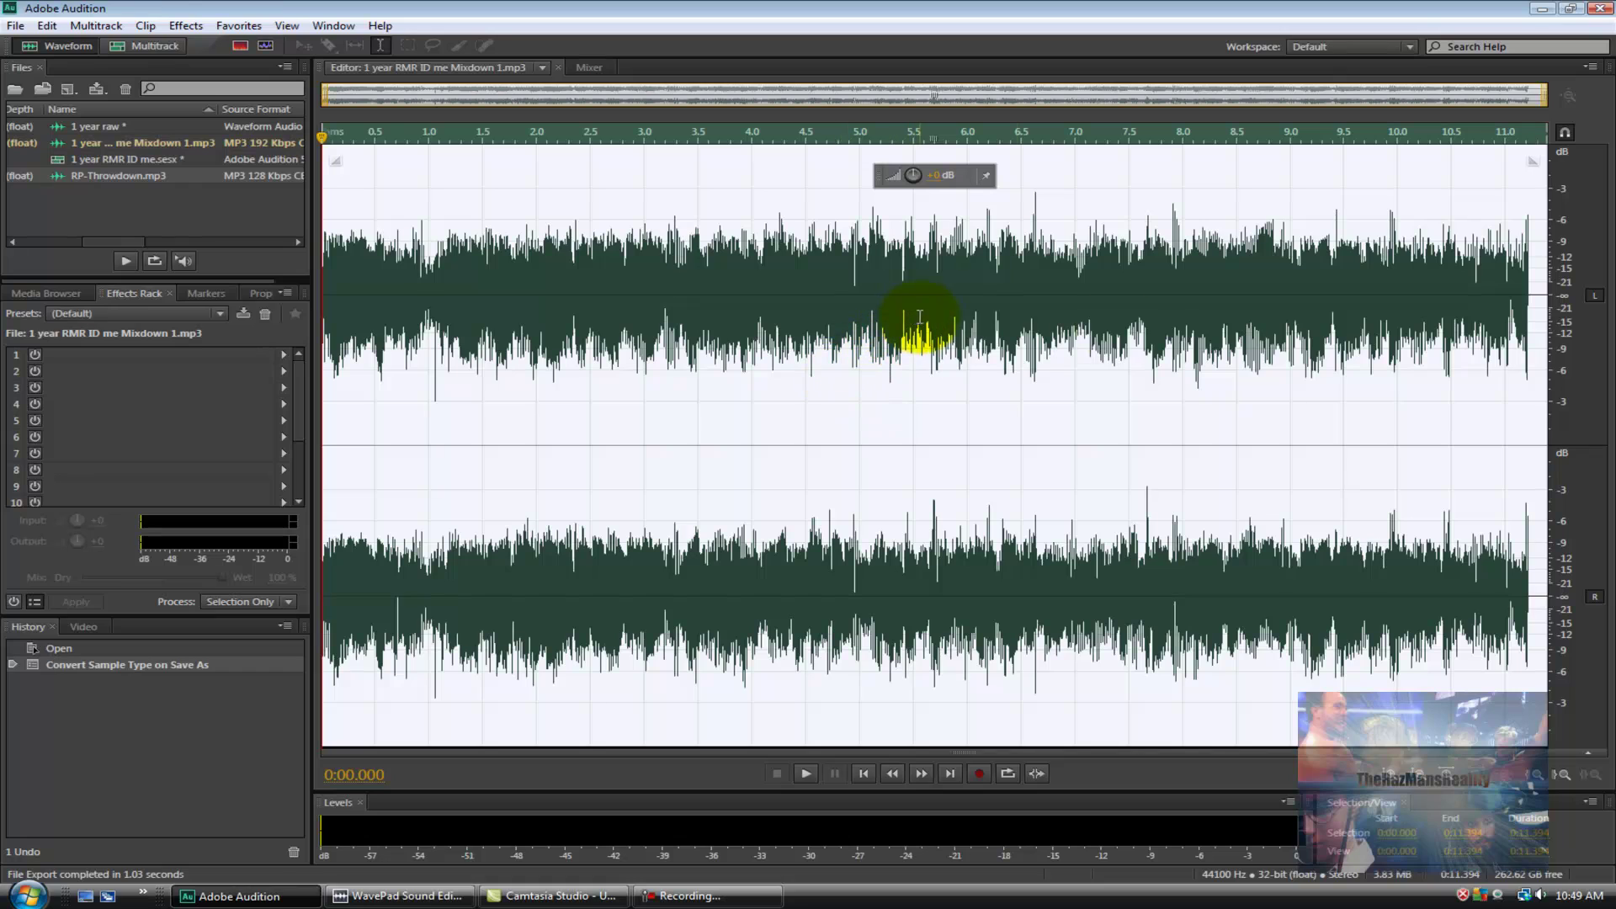
Step: Quit Audition, choosing No To All for the unsaved files
left_click(1599, 8)
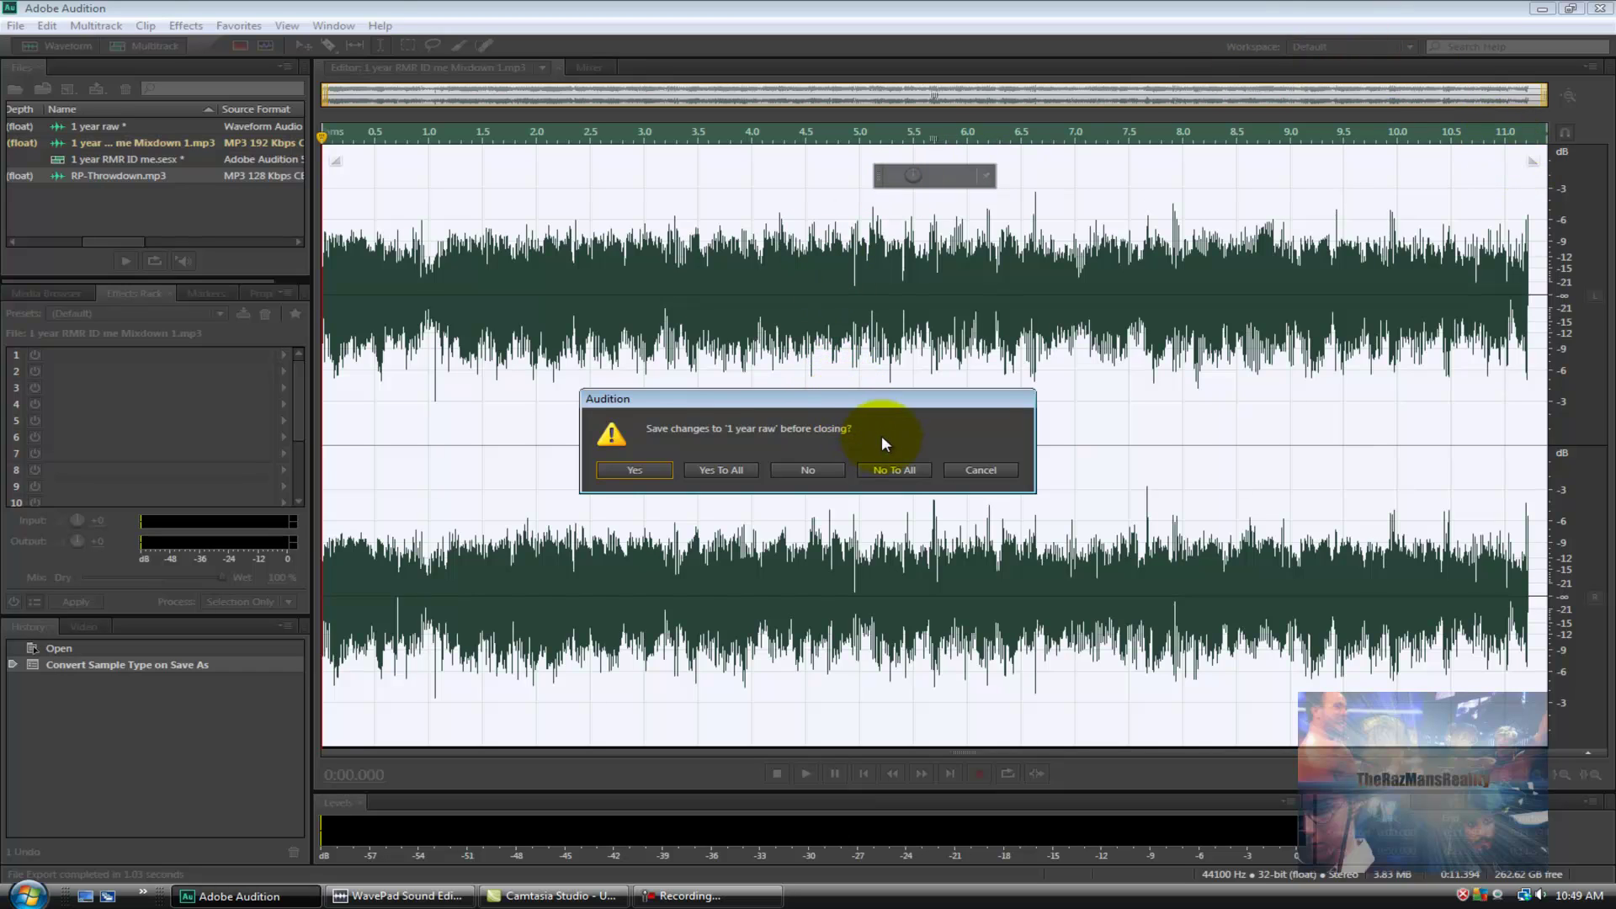
left_click(895, 470)
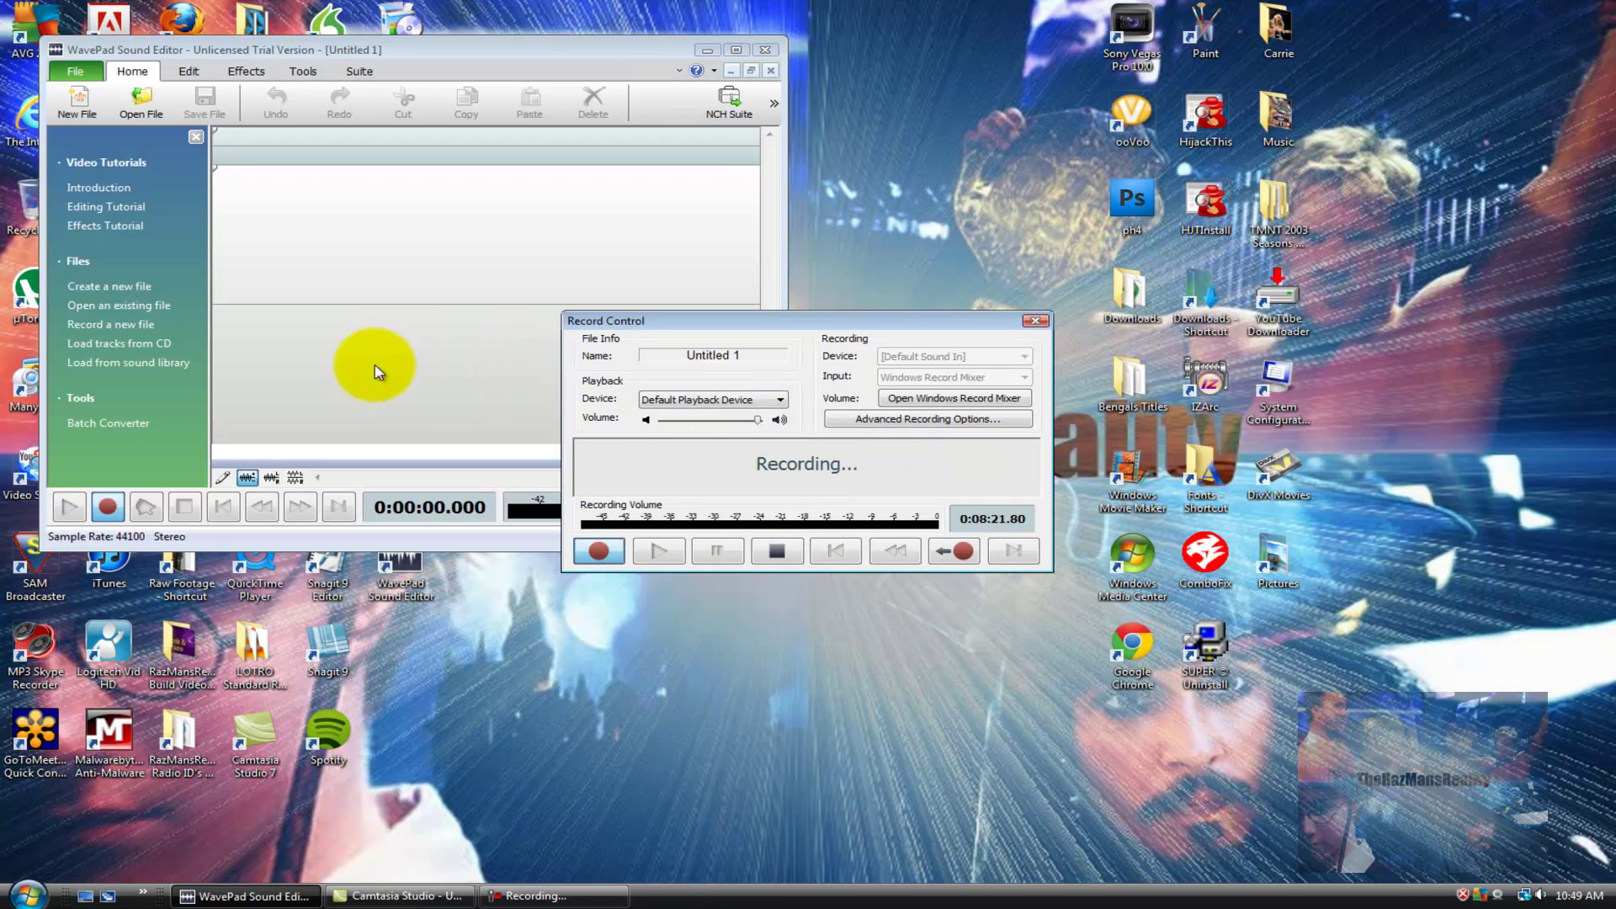
Step: Open the RazMansReality Radio ID's & Masters folder and bring up the mixdown MP3's options
left_click(213, 743)
double_click(212, 743)
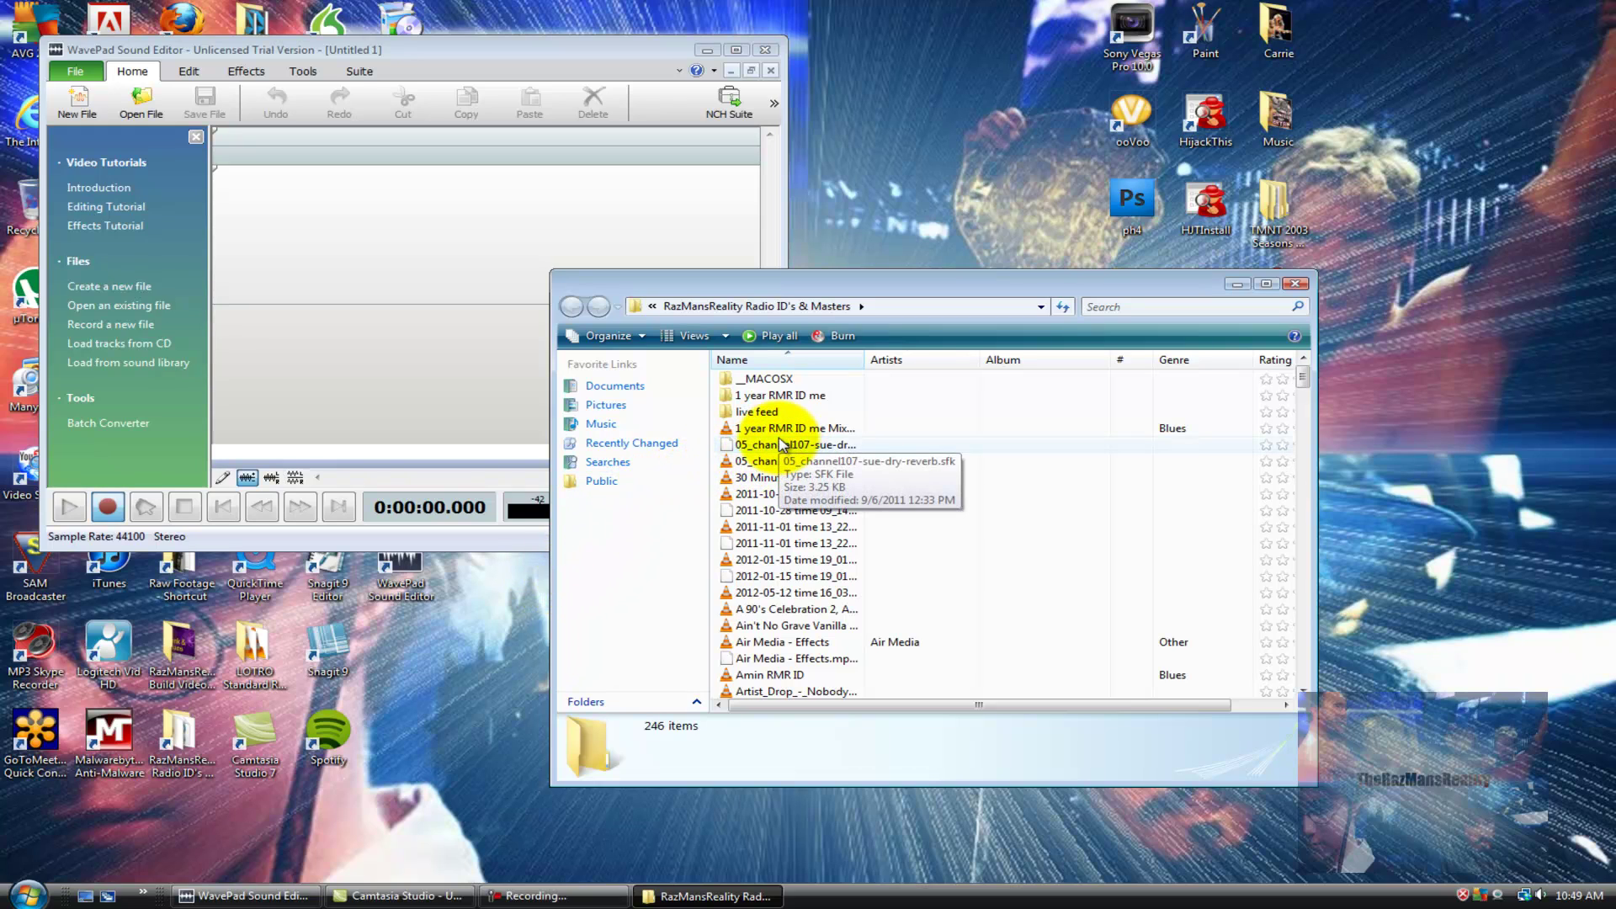
right_click(796, 430)
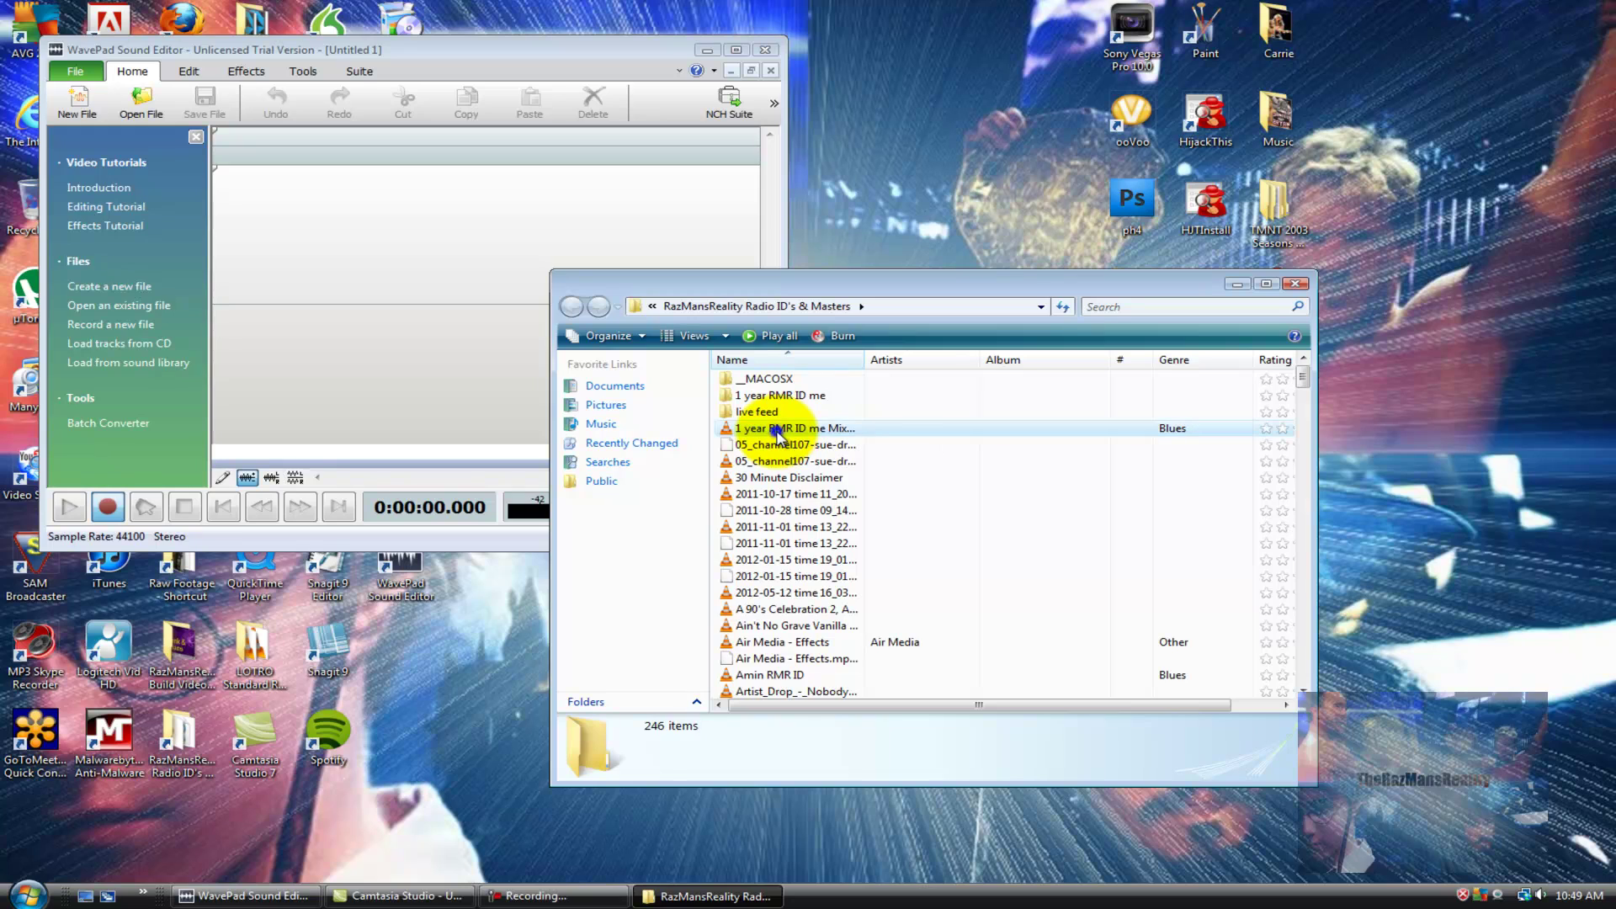